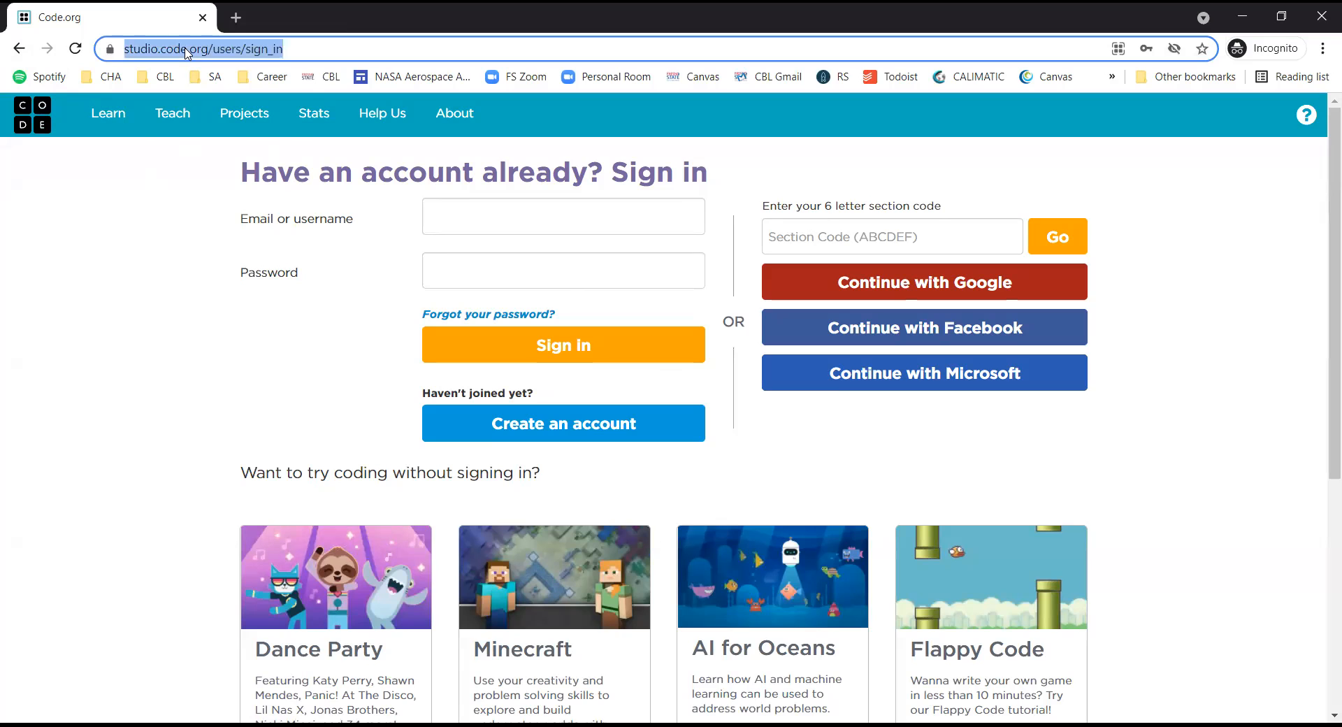
Load the code.org sign-in page, then bring the teacher's signed-in dashboard window back to front.
{"action": "type", "text": "code.org"}
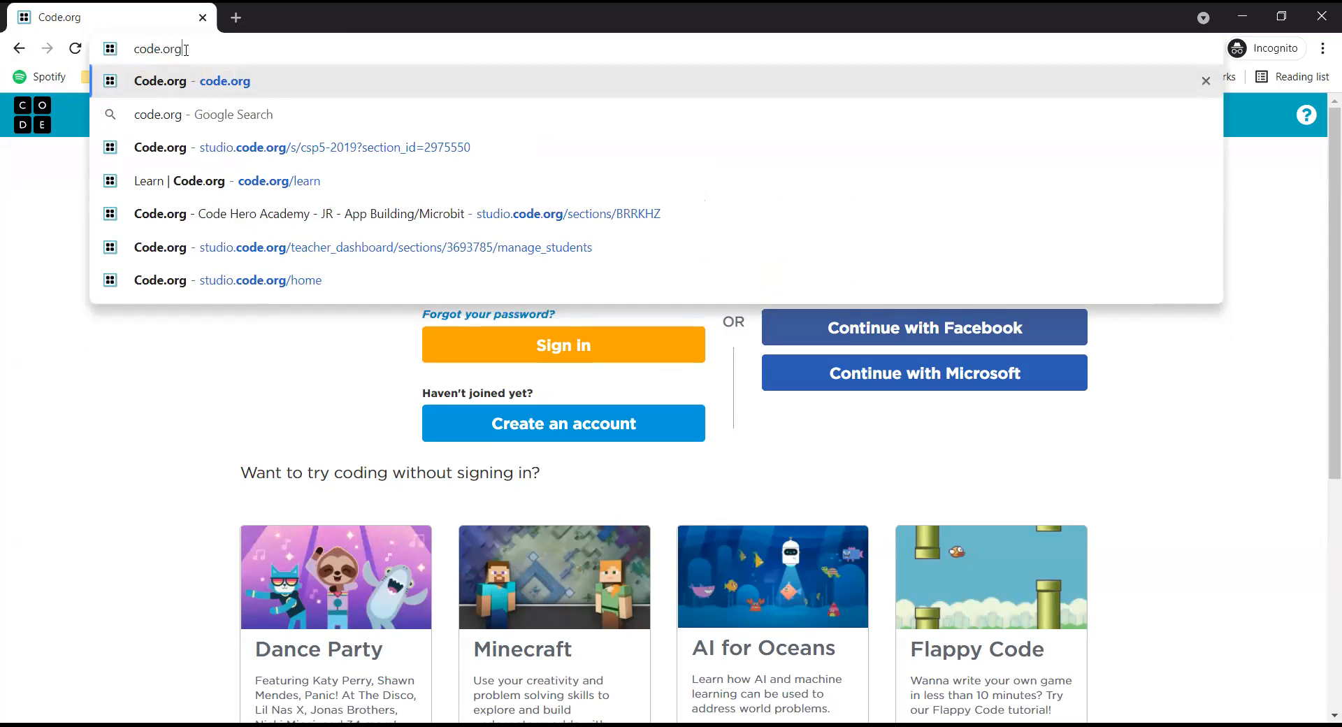
{"action": "key", "text": "Return"}
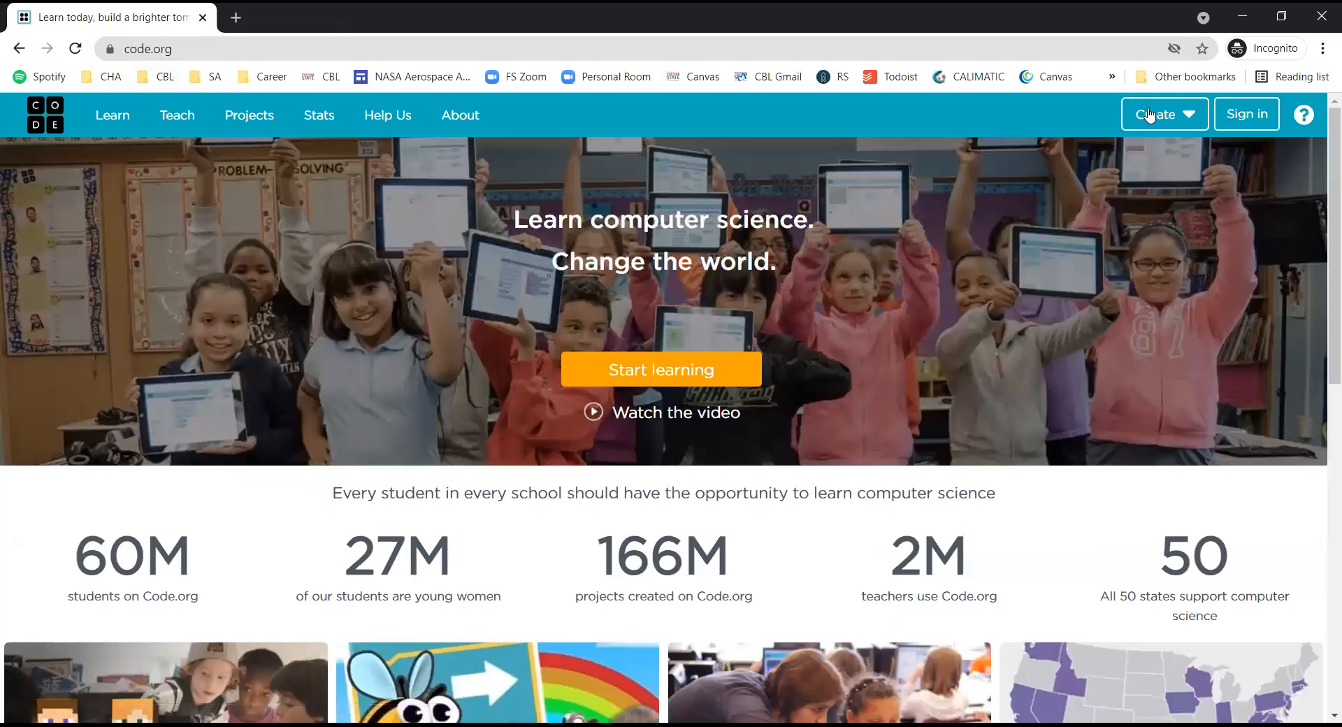
{"action": "left_click", "coordinate": [1262, 125]}
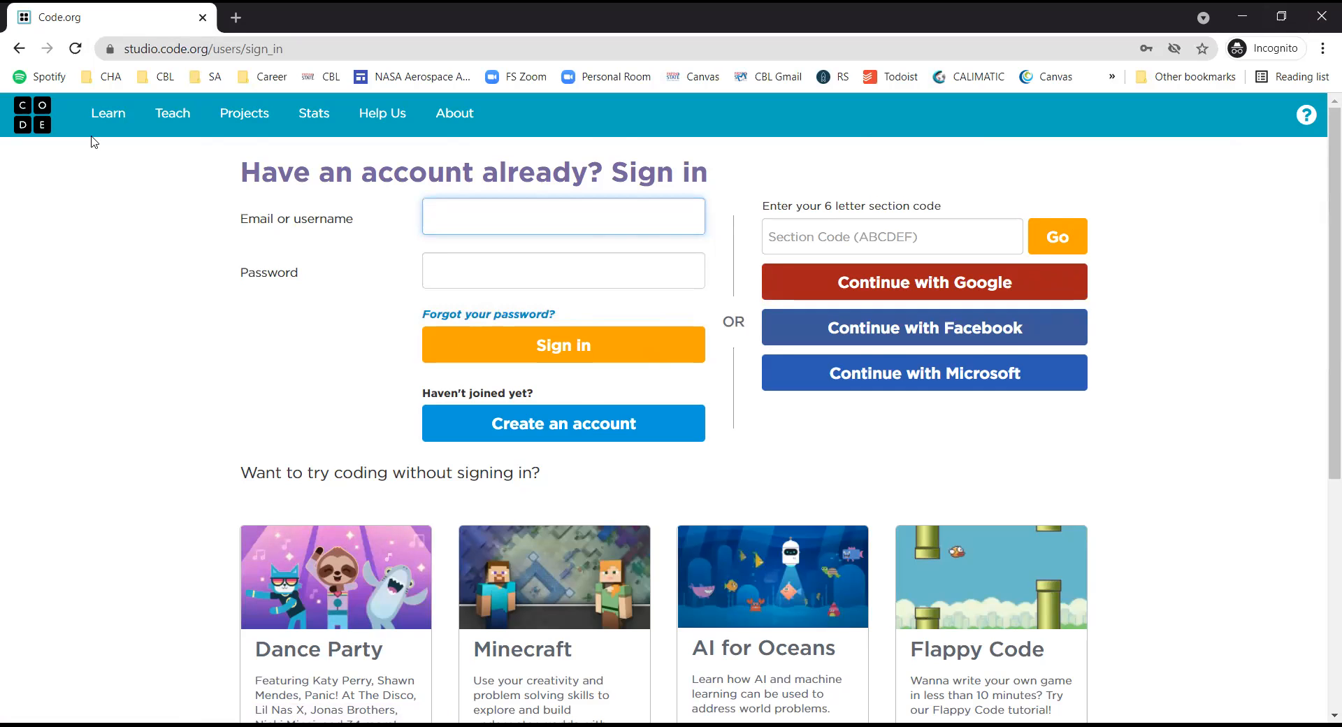
{"action": "key", "text": "alt+Tab"}
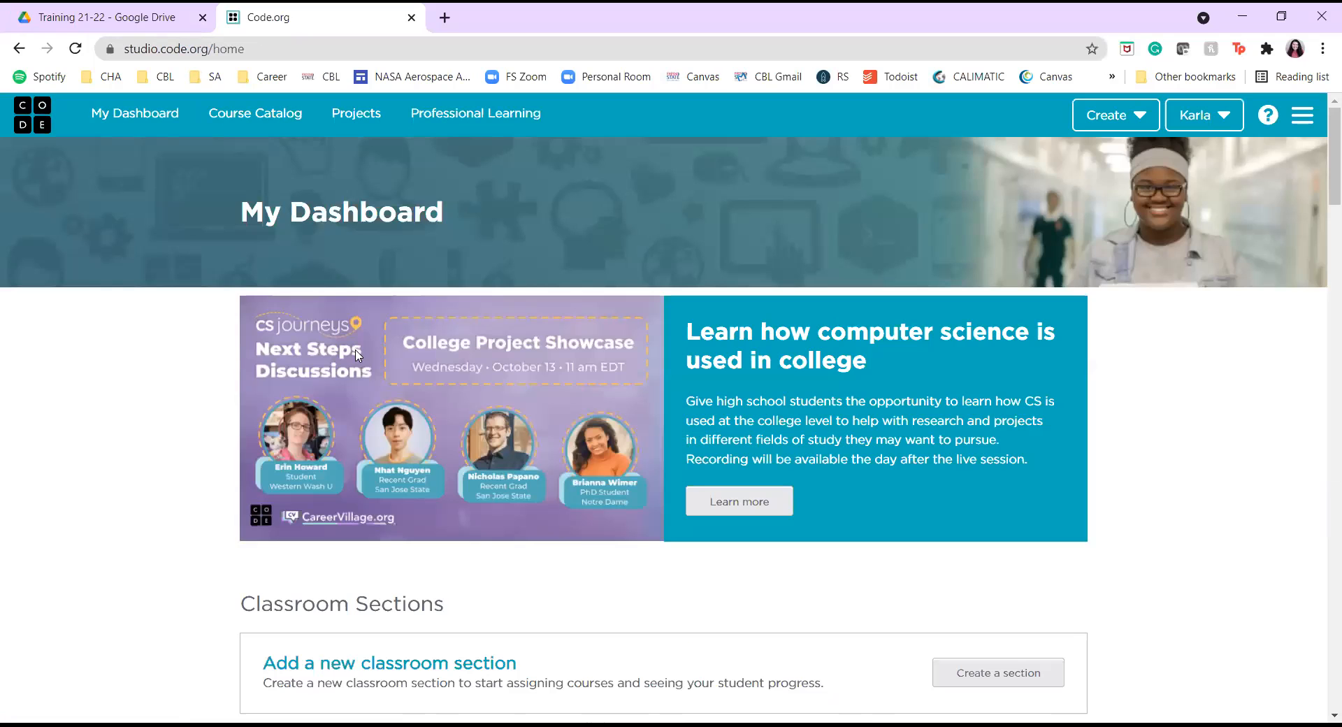
{"action": "scroll", "coordinate": [363, 408], "scroll_direction": "down", "scroll_amount": 2}
{"action": "scroll", "coordinate": [364, 408], "scroll_direction": "up", "scroll_amount": 2}
{"action": "scroll", "coordinate": [365, 414], "scroll_direction": "down", "scroll_amount": 1}
{"action": "scroll", "coordinate": [363, 412], "scroll_direction": "down", "scroll_amount": 1}
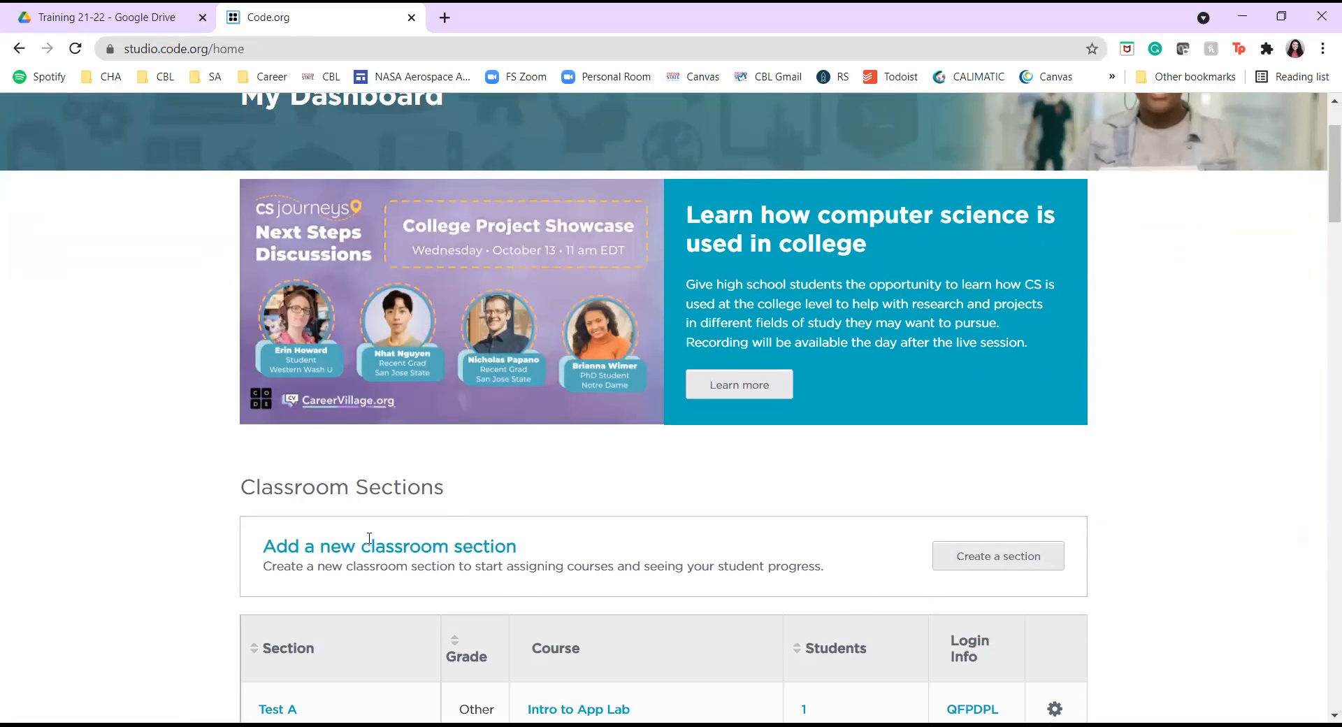
{"action": "scroll", "coordinate": [899, 533], "scroll_direction": "down", "scroll_amount": 2}
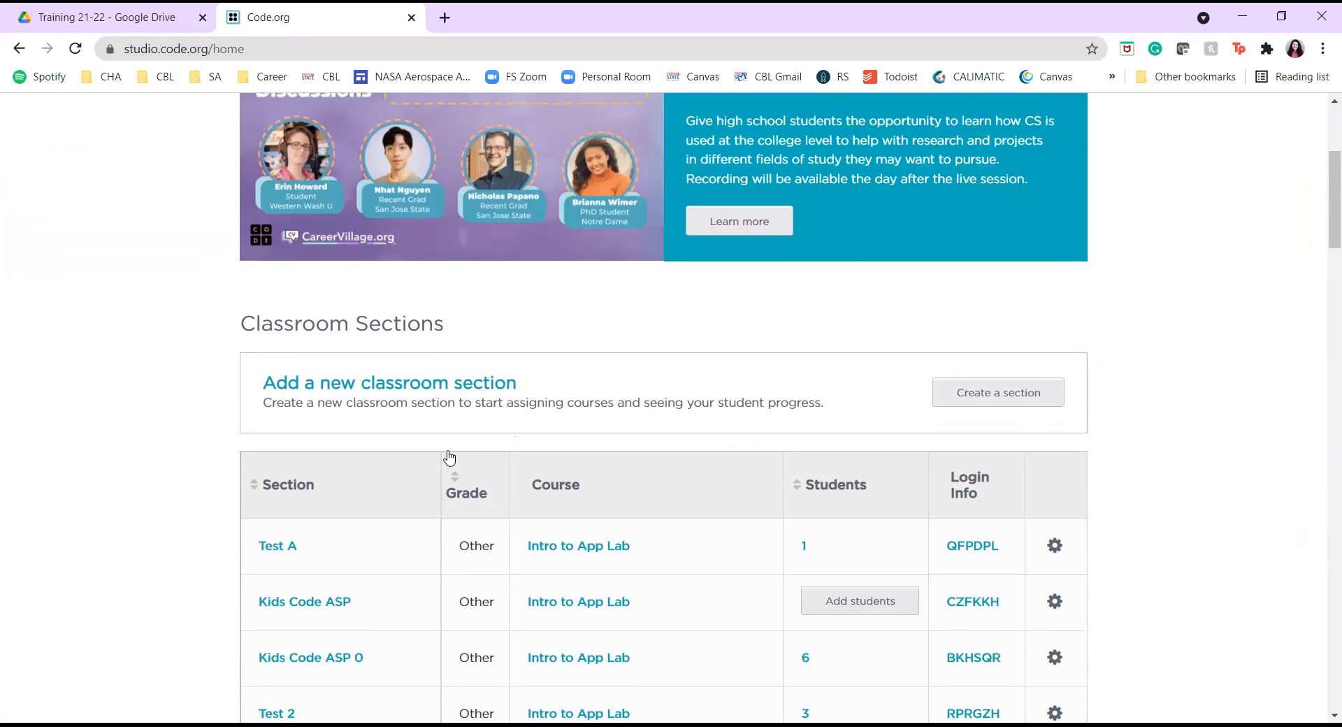
{"action": "scroll", "coordinate": [449, 458], "scroll_direction": "down", "scroll_amount": 3}
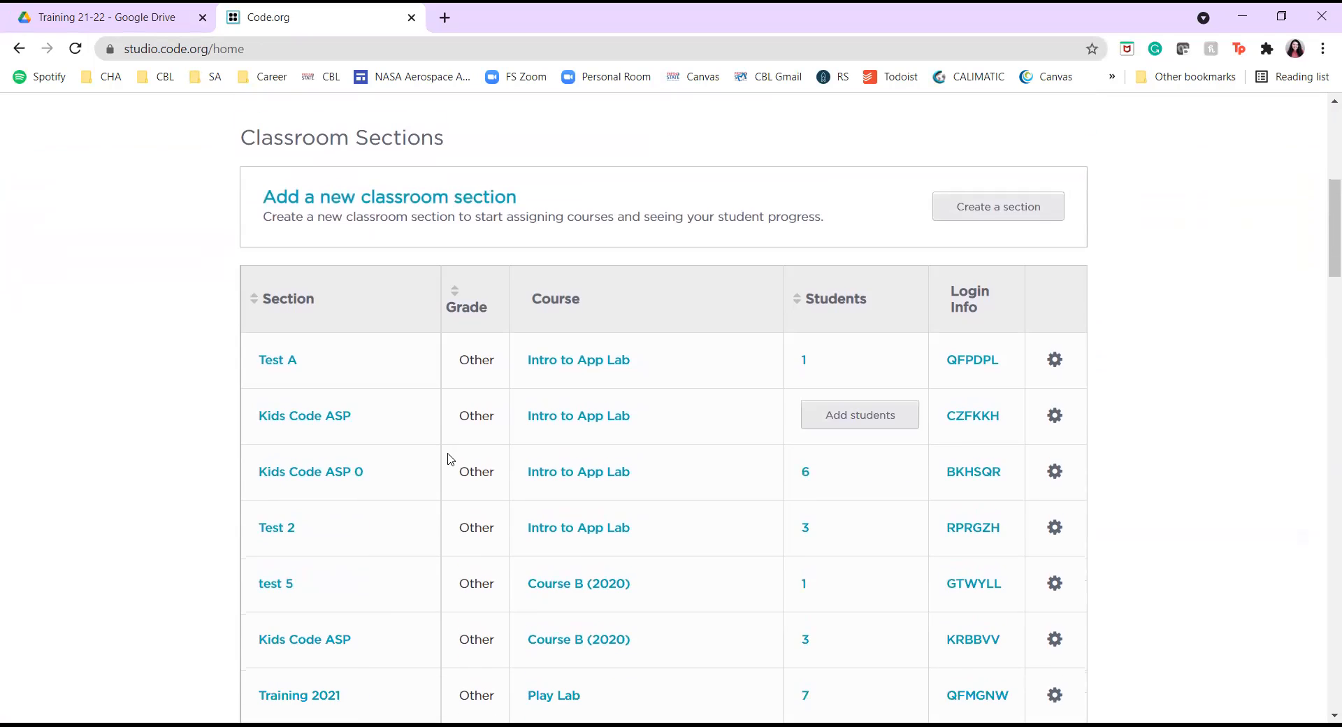
{"action": "scroll", "coordinate": [450, 457], "scroll_direction": "down", "scroll_amount": 5}
{"action": "scroll", "coordinate": [439, 464], "scroll_direction": "up", "scroll_amount": 3}
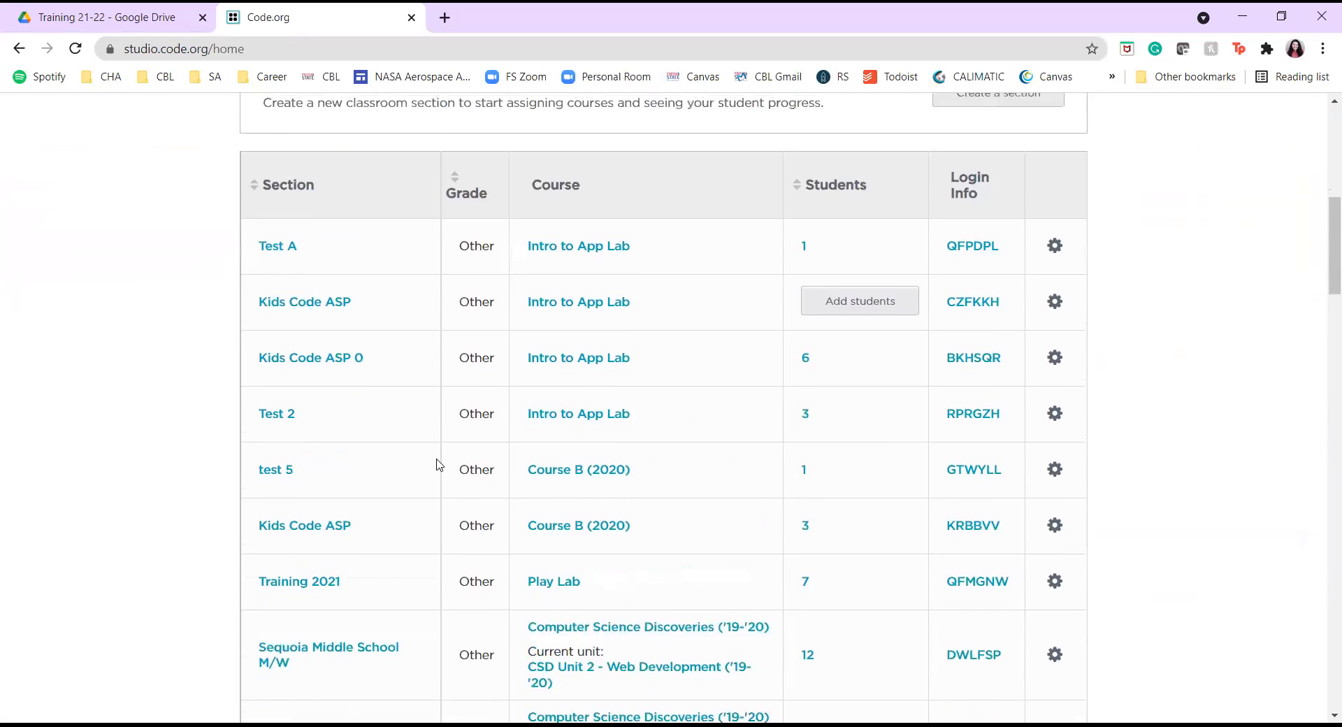
{"action": "scroll", "coordinate": [439, 465], "scroll_direction": "up", "scroll_amount": 5}
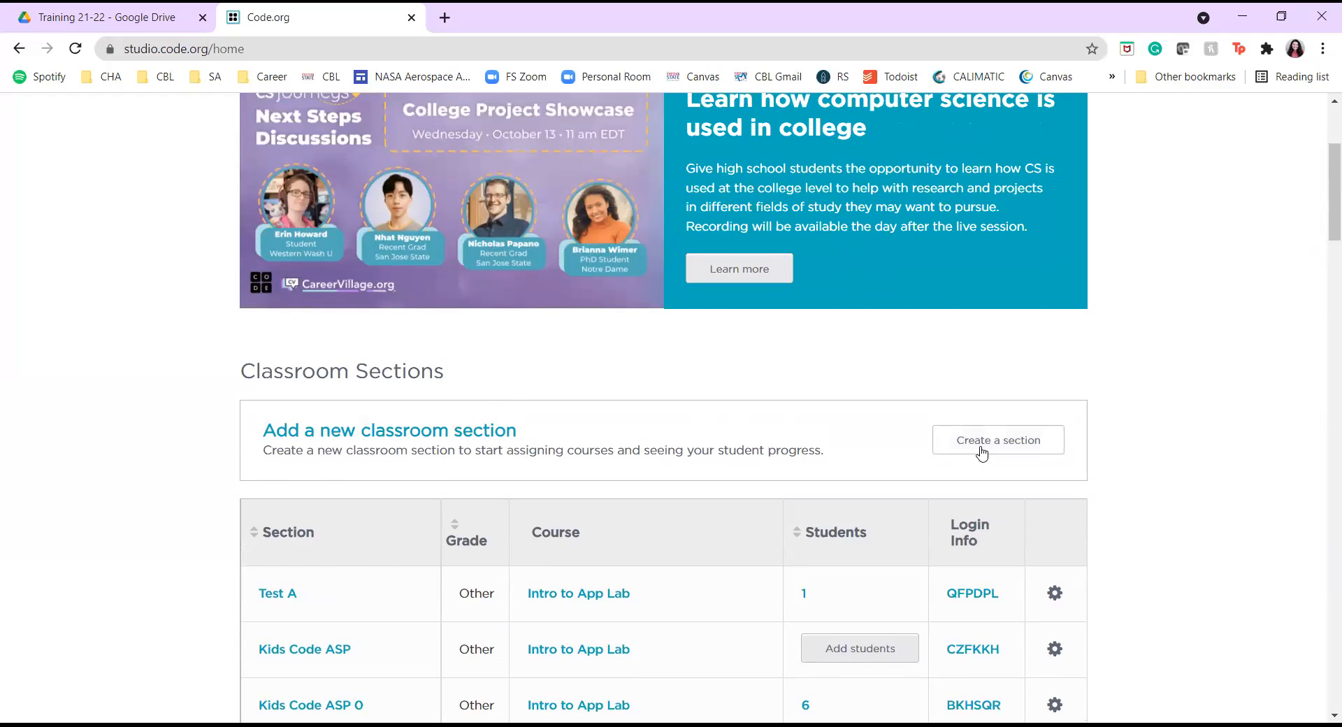
Start a new classroom section that uses secret-word sign-in for students.
{"action": "left_click", "coordinate": [982, 451]}
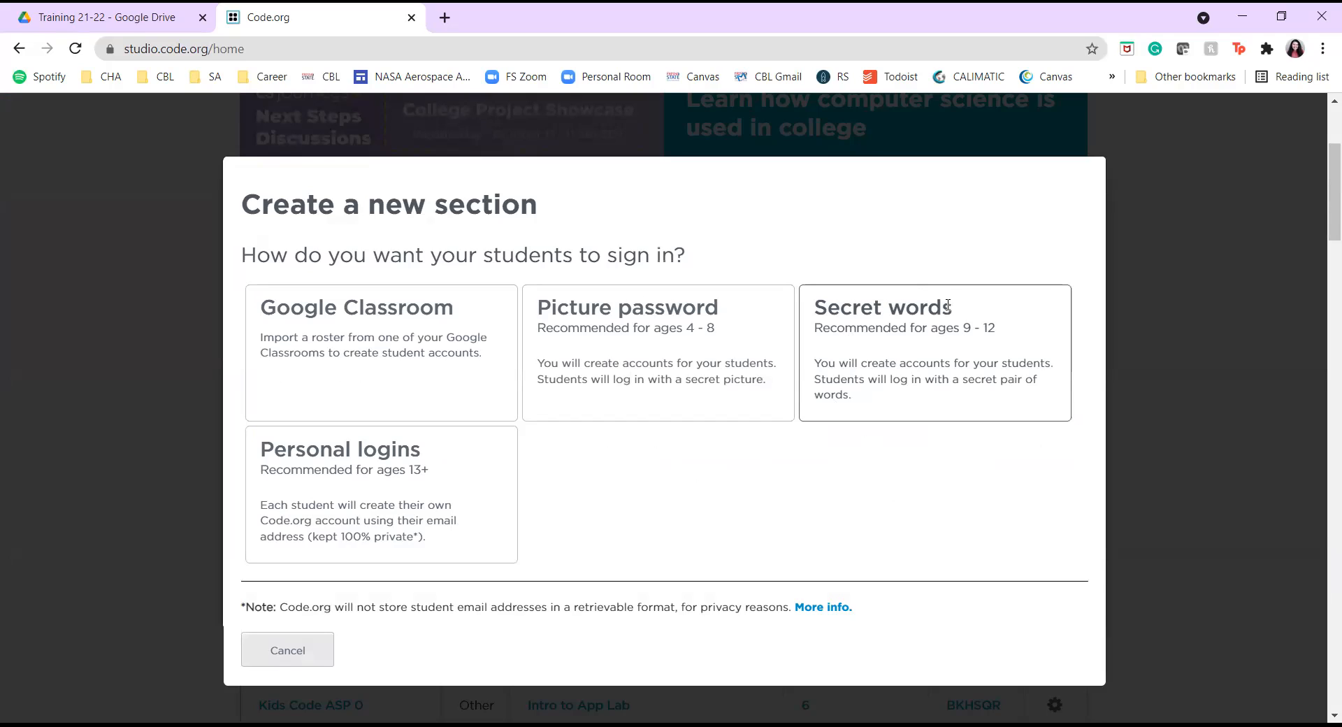
{"action": "left_click", "coordinate": [898, 358]}
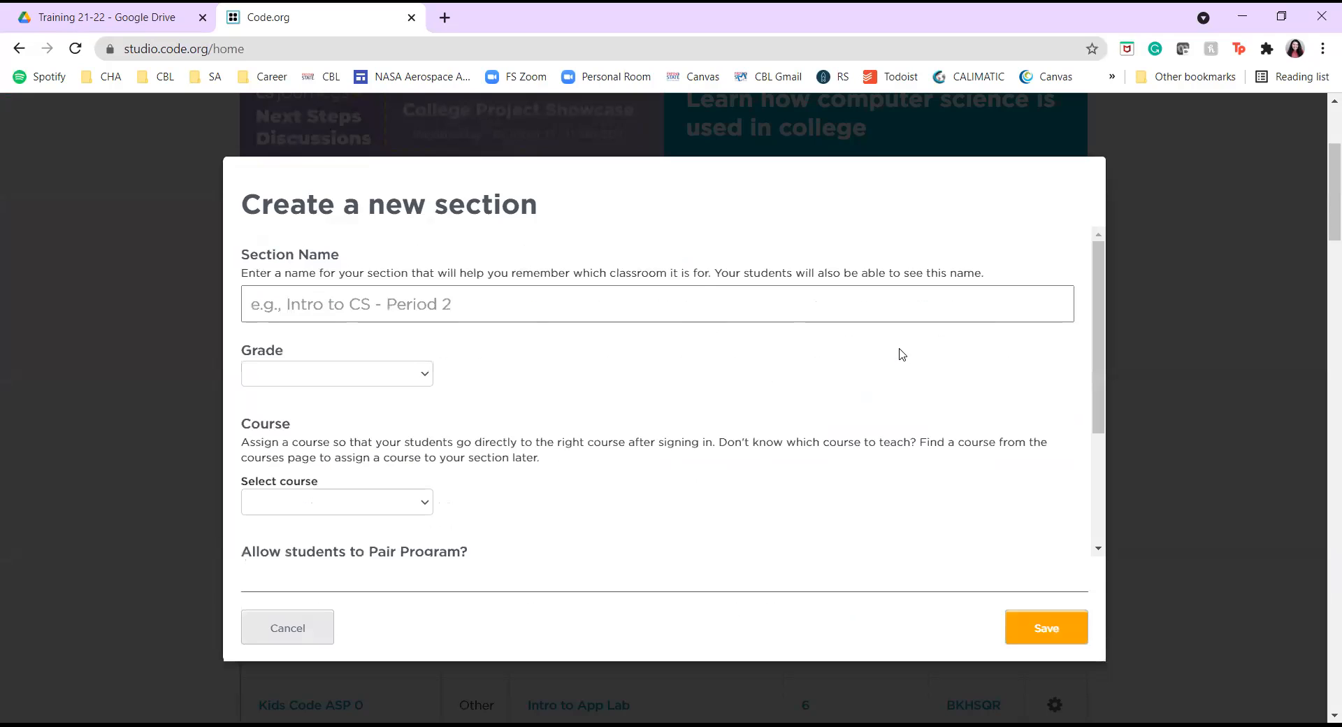
Name the section Test B, set grade Other/Mixed, assign Intro to App Lab, and save it.
{"action": "left_click", "coordinate": [699, 297]}
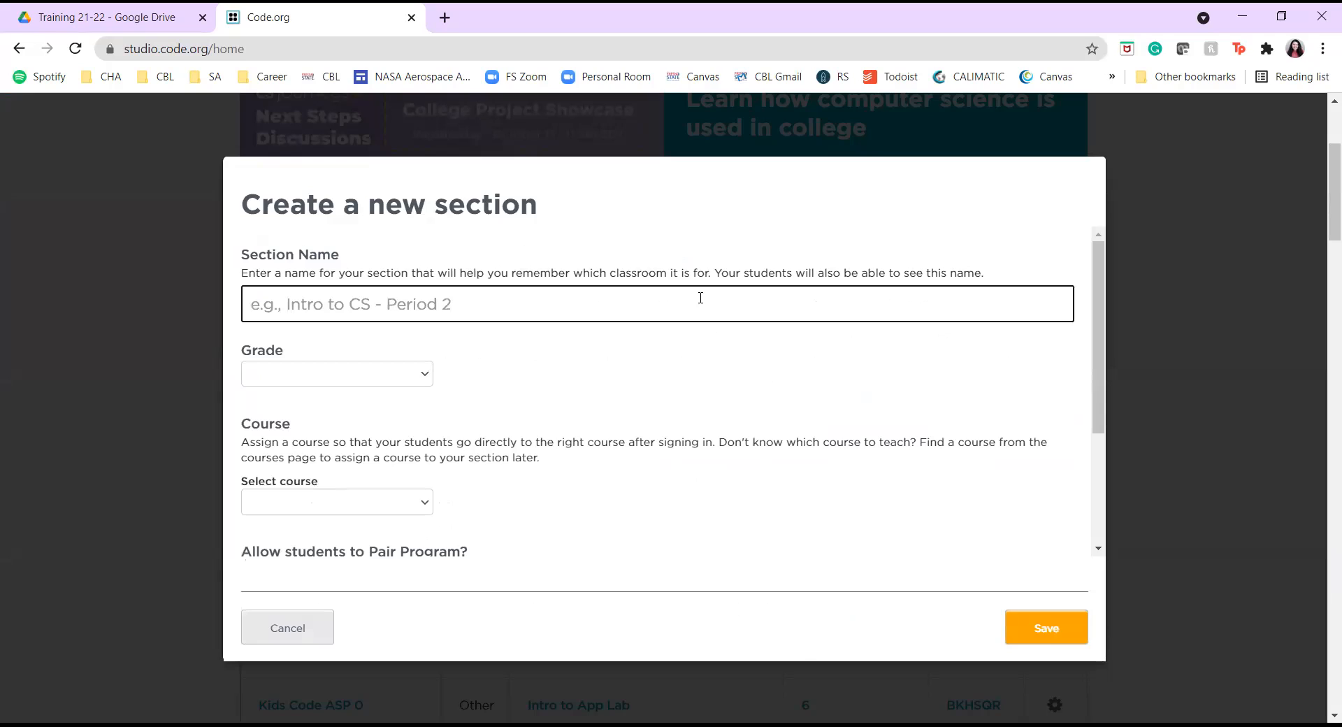
{"action": "type", "text": "Te"}
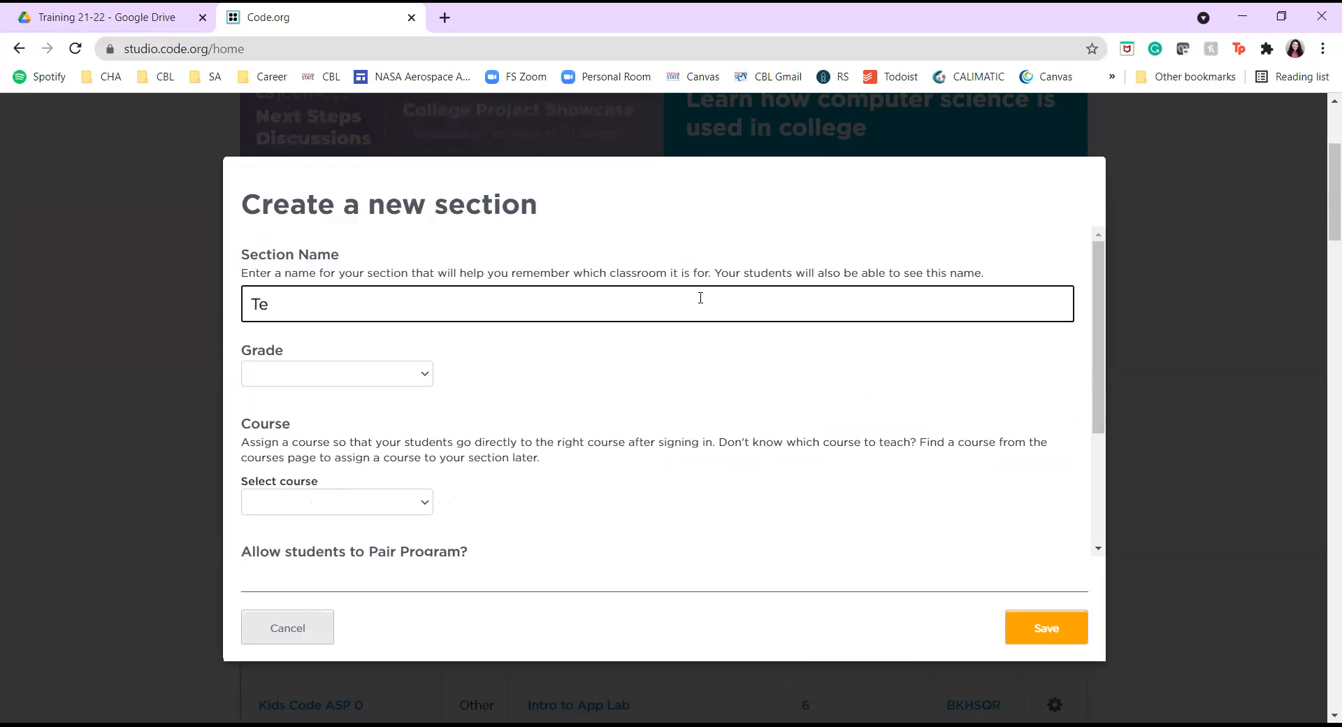
{"action": "type", "text": "xst B"}
{"action": "left_click", "coordinate": [410, 376]}
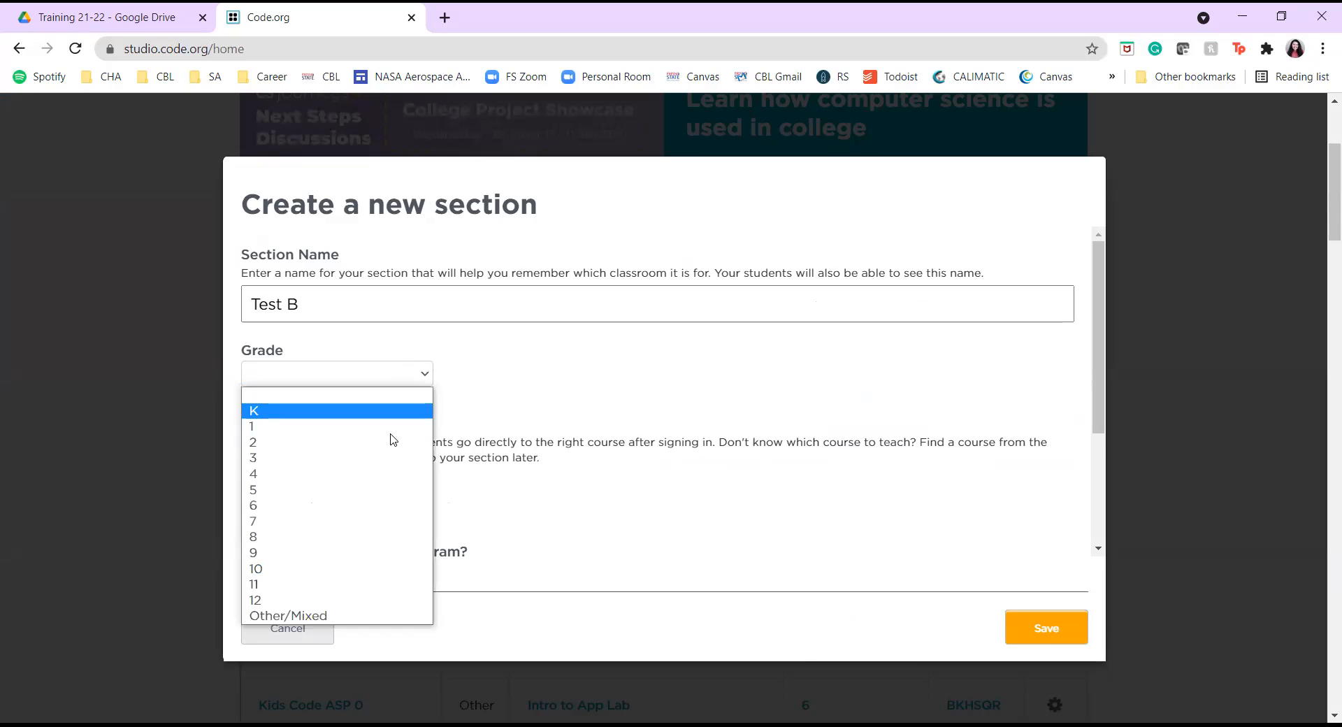
{"action": "left_click", "coordinate": [330, 615]}
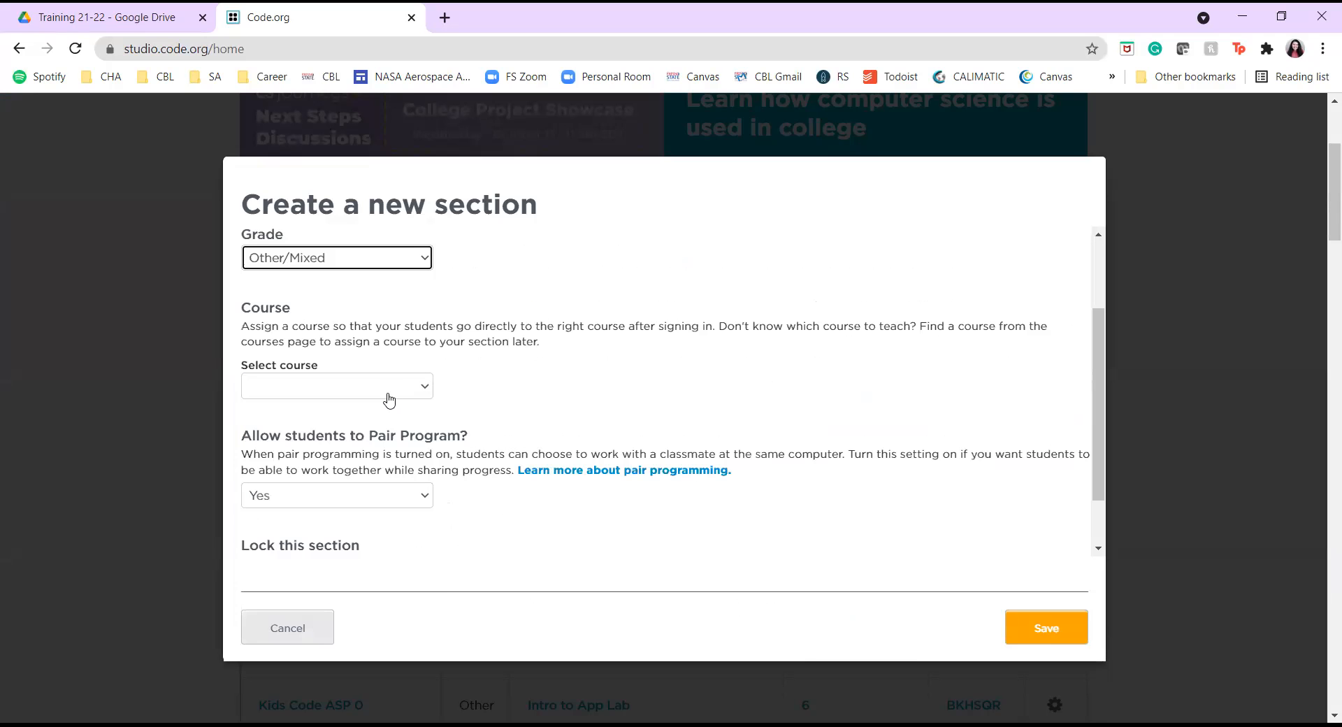
{"action": "left_click", "coordinate": [389, 391]}
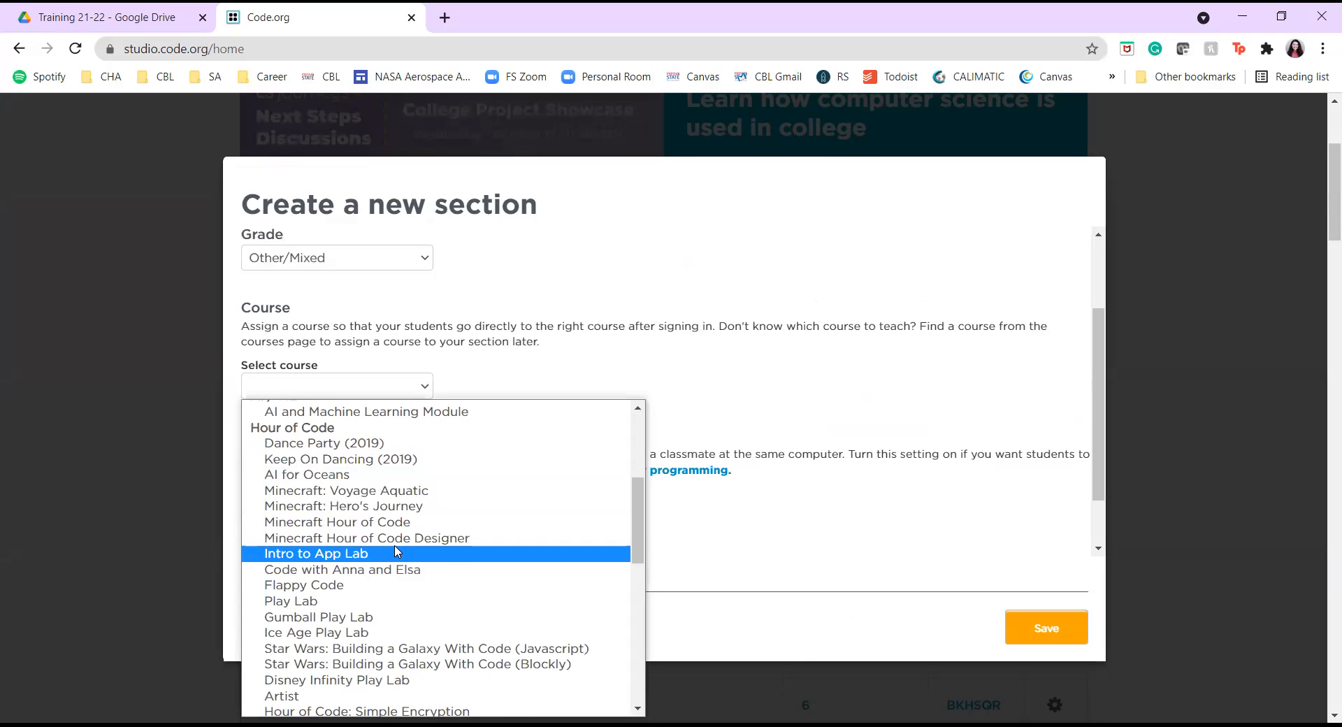
{"action": "left_click", "coordinate": [419, 552]}
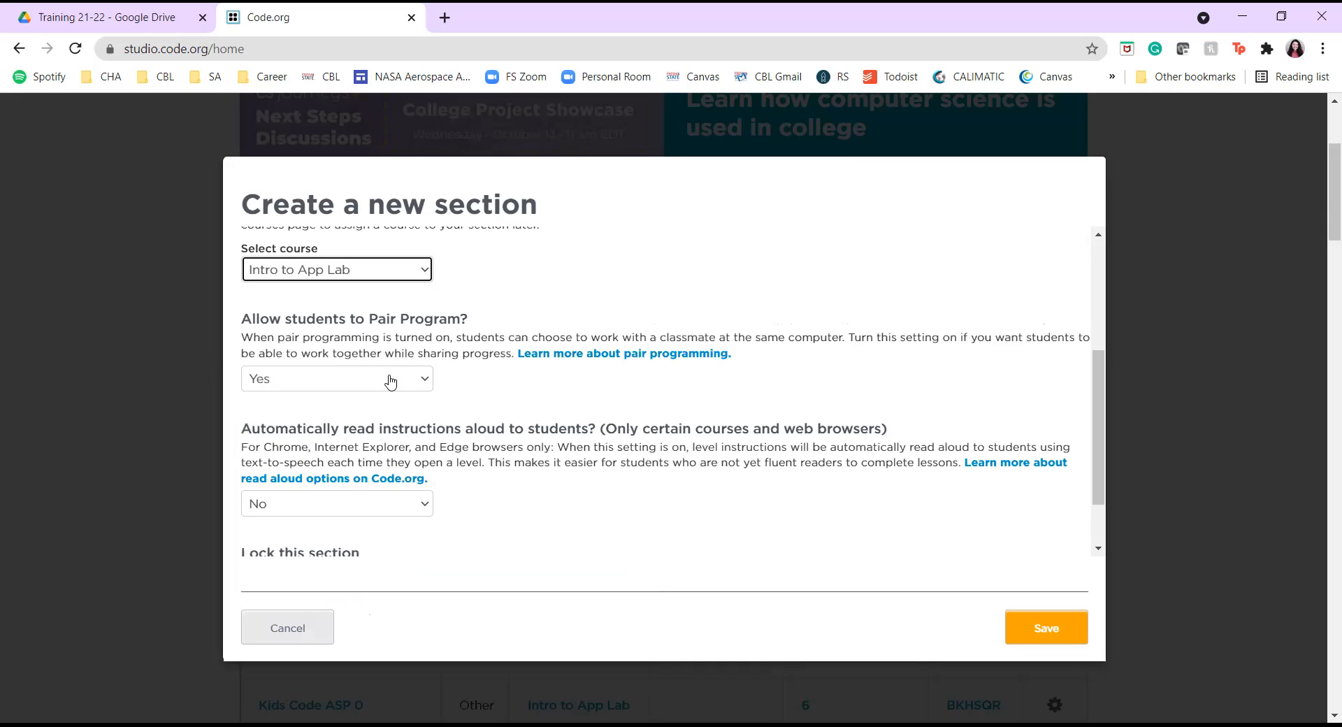
{"action": "scroll", "coordinate": [403, 420], "scroll_direction": "down", "scroll_amount": 1}
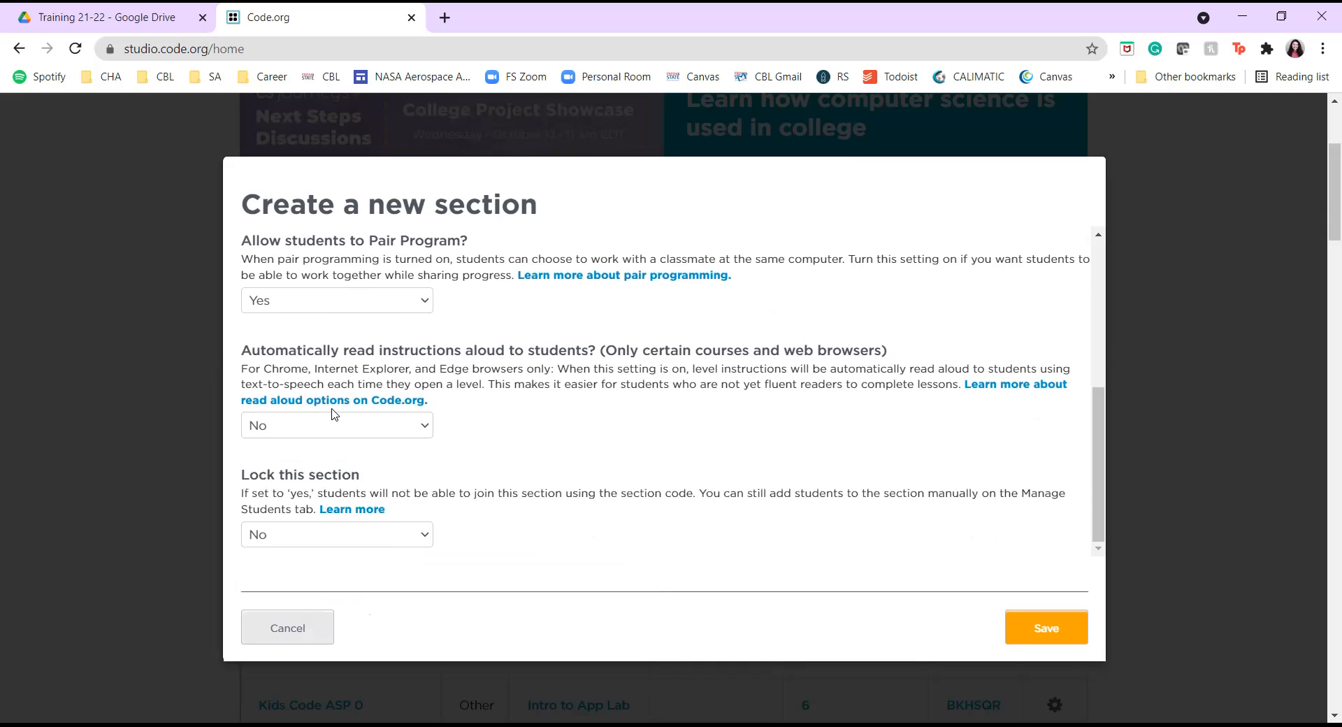
{"action": "left_click", "coordinate": [1059, 643]}
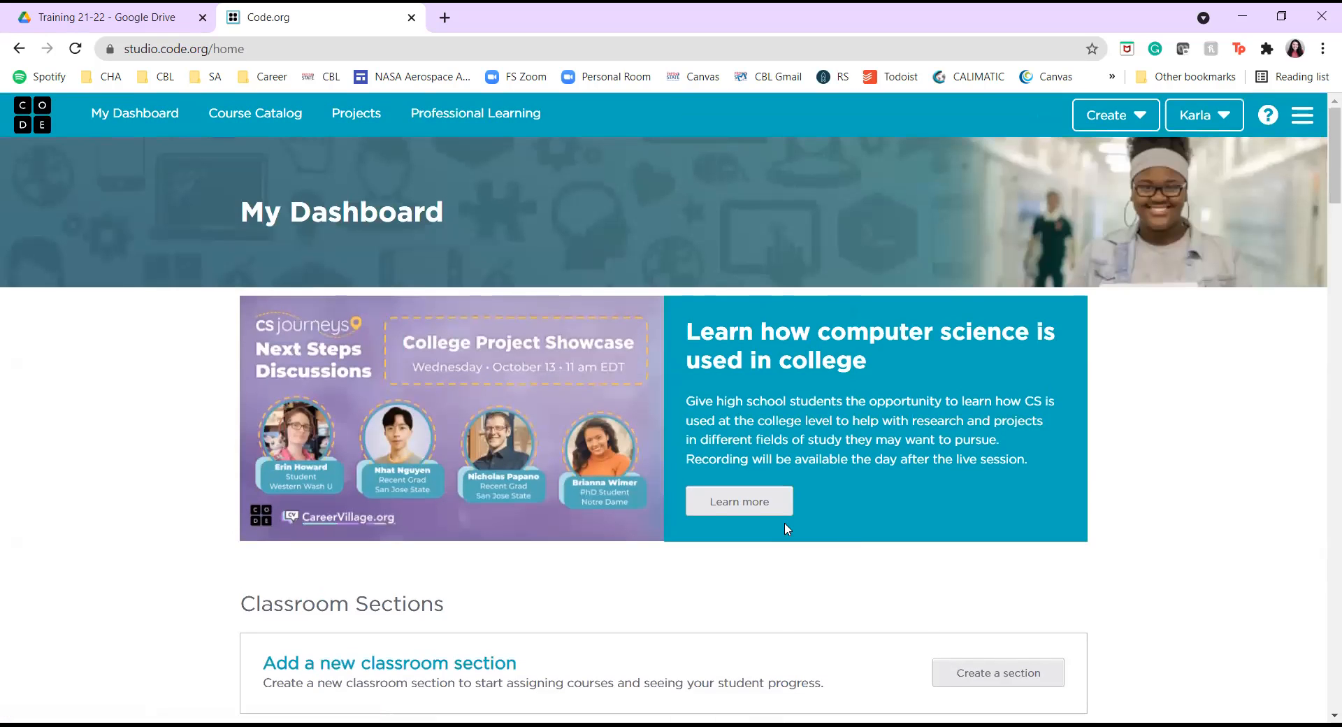
{"action": "scroll", "coordinate": [790, 584], "scroll_direction": "down", "scroll_amount": 5}
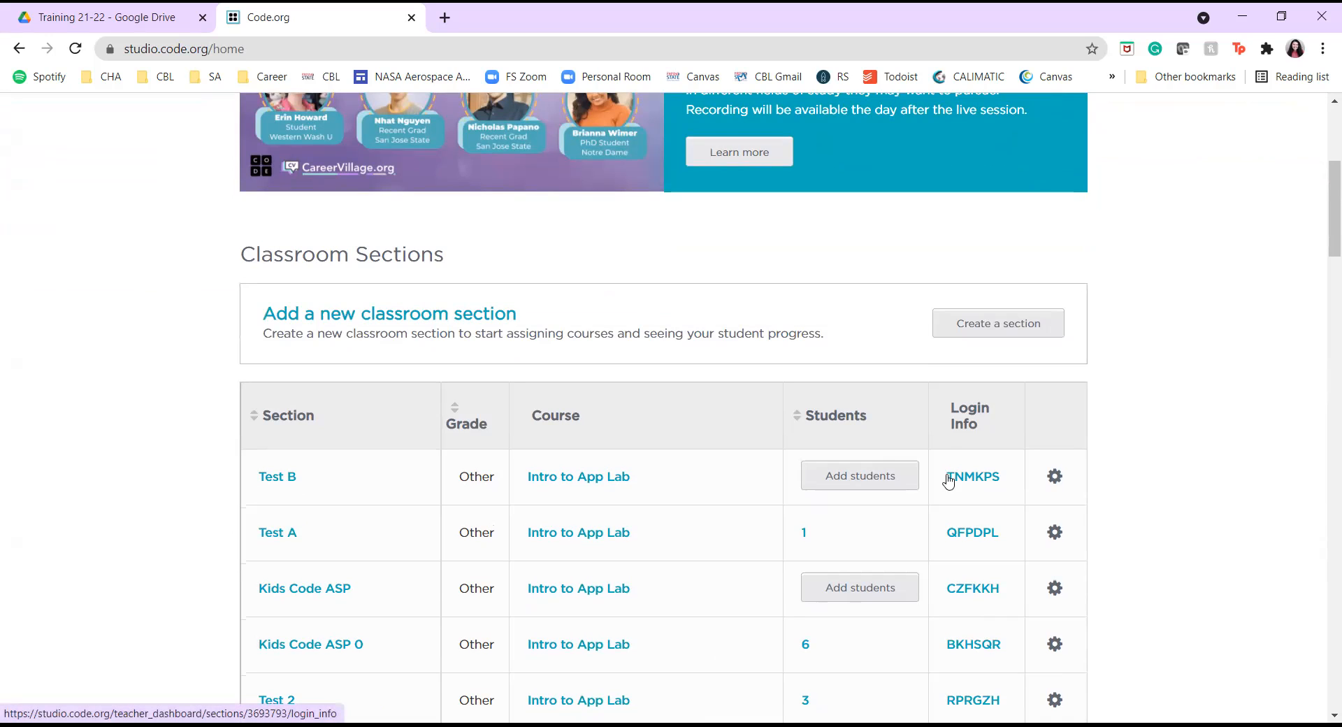
{"action": "left_click", "coordinate": [969, 483]}
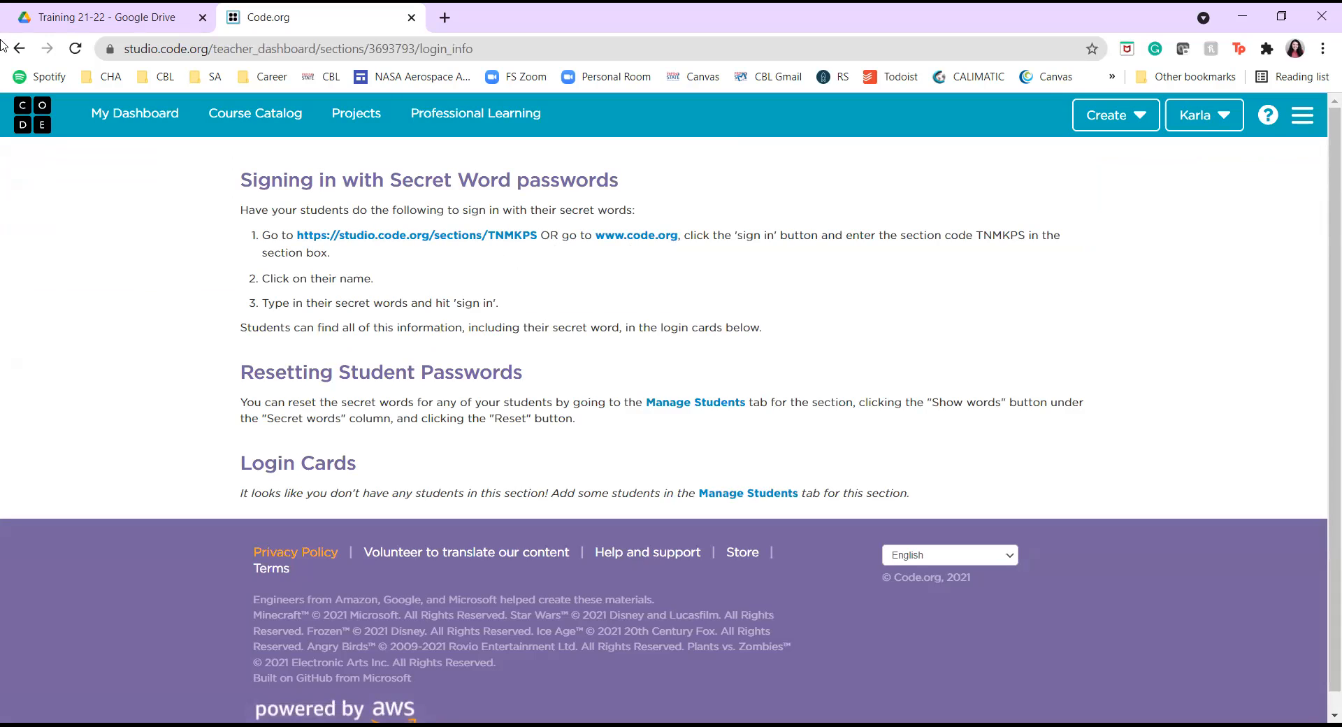
{"action": "left_click", "coordinate": [19, 50]}
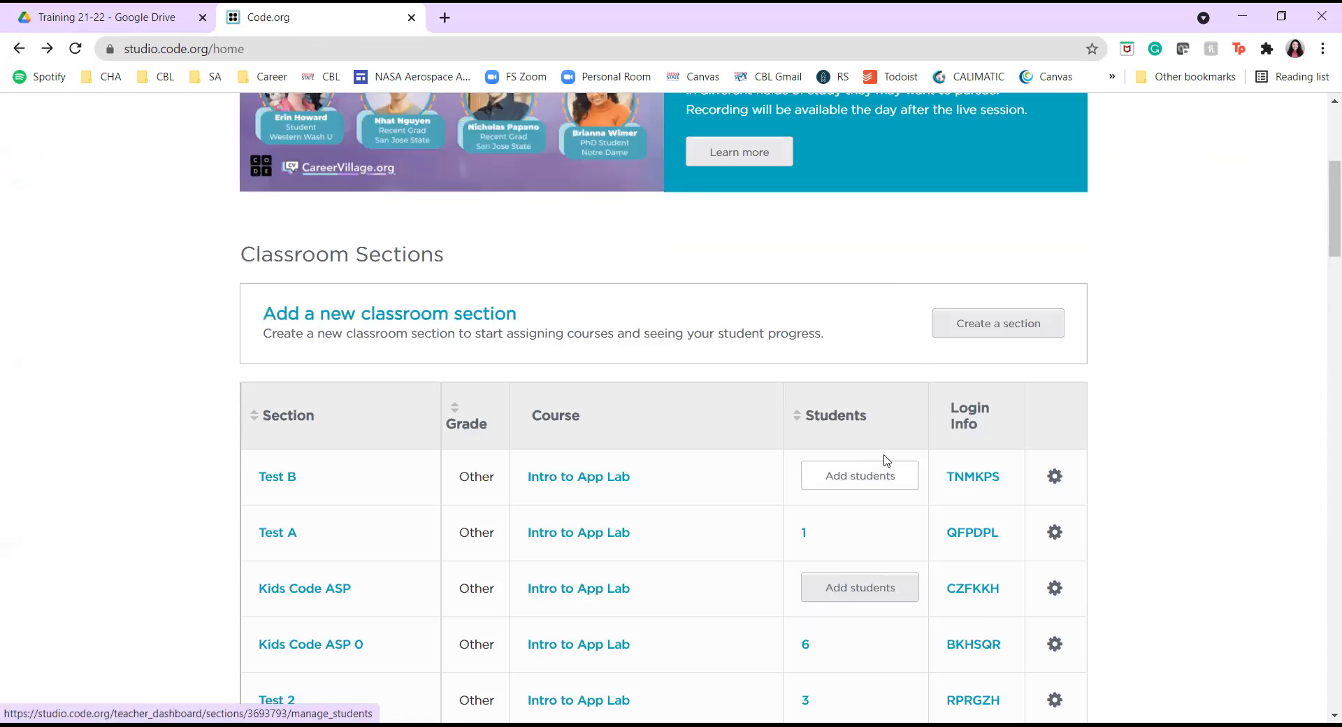
On Test B's Manage Students page, enter the student's name and add them to the section.
{"action": "left_click", "coordinate": [870, 474]}
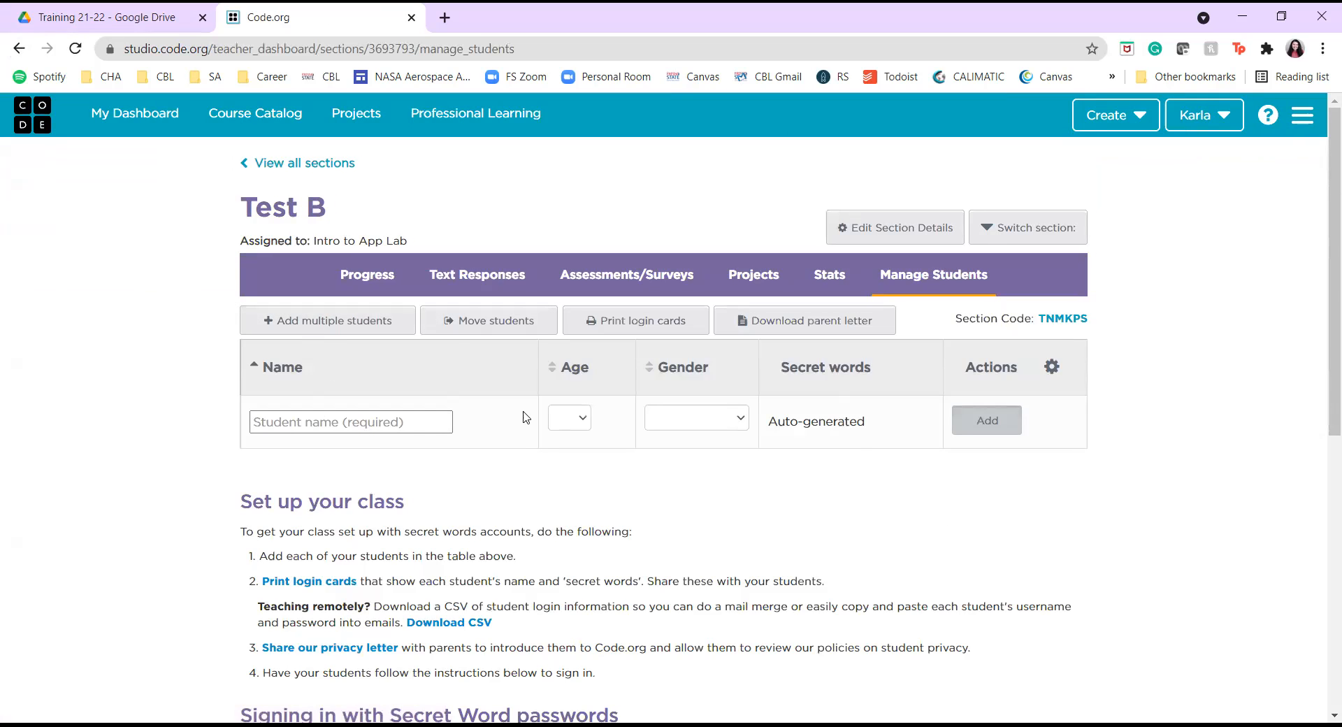
{"action": "left_click", "coordinate": [403, 428]}
{"action": "type", "text": "Jma"}
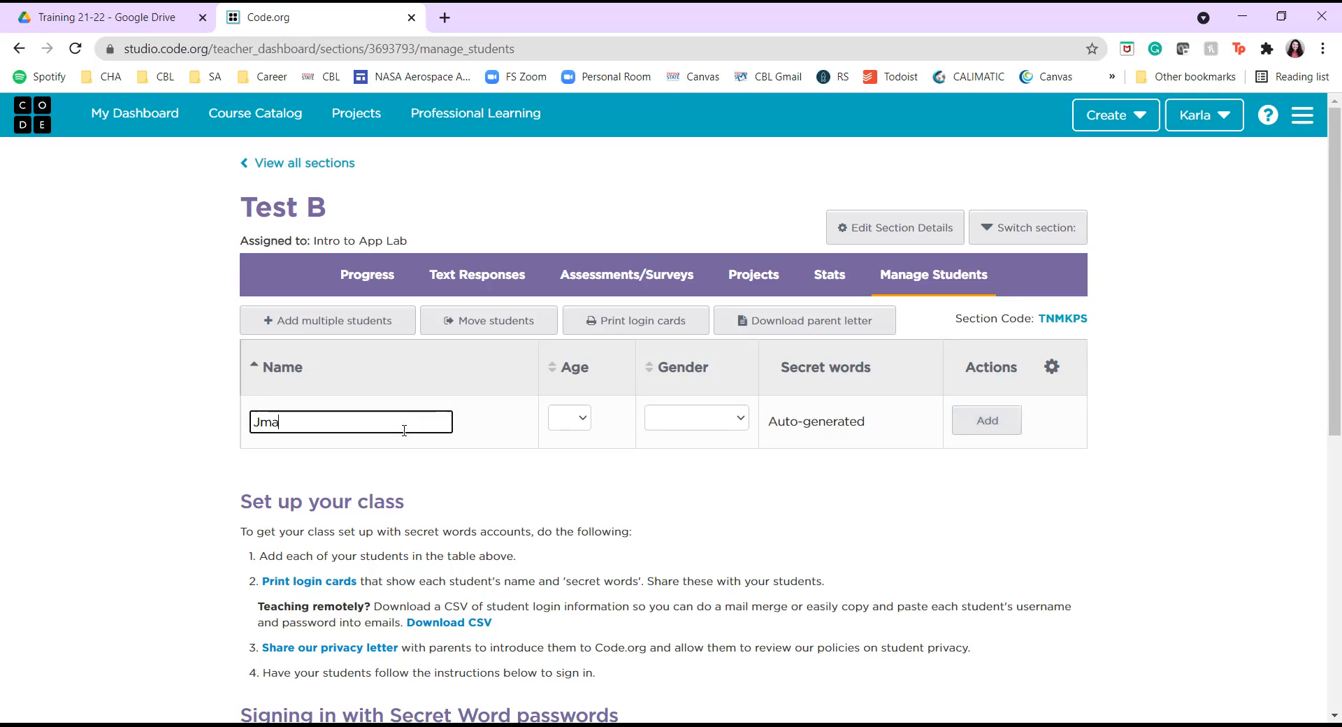
{"action": "key", "text": "BackSpace"}
{"action": "type", "text": "ames"}
{"action": "left_click", "coordinate": [1002, 428]}
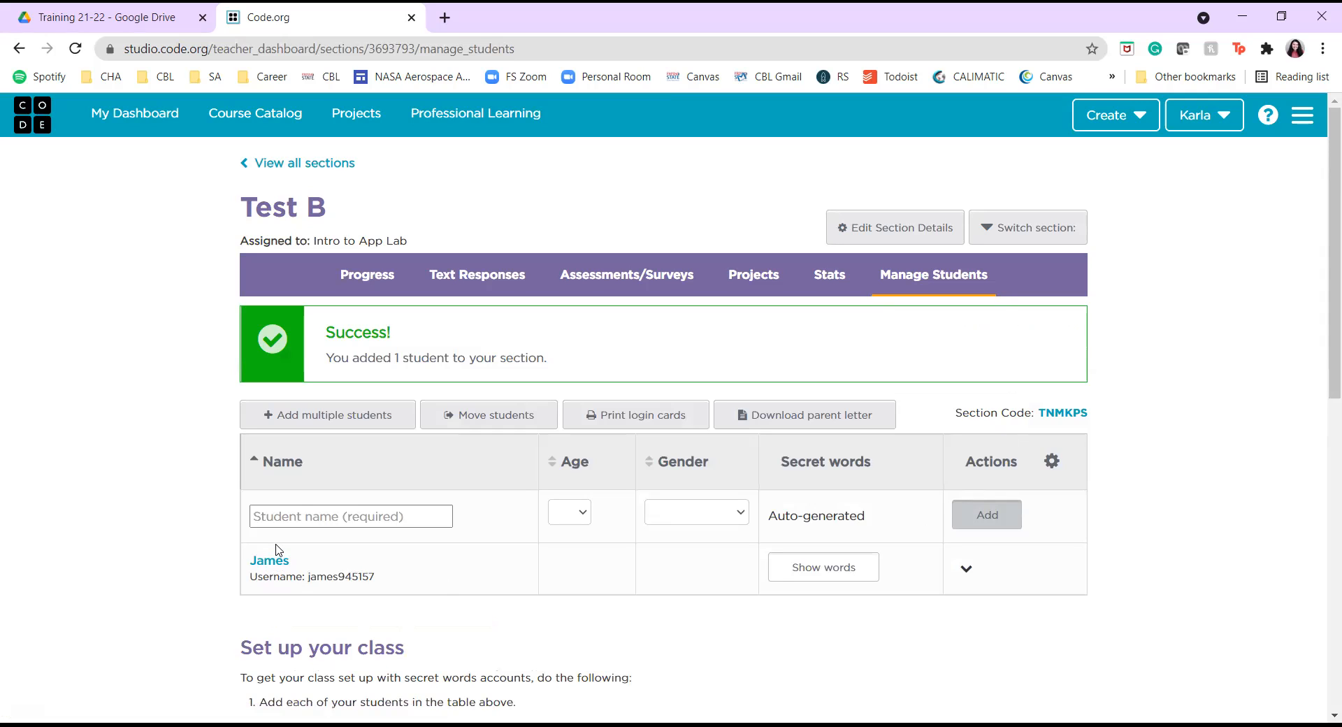
Reveal and select the student's secret words, copy the join link, and open the printable login cards.
{"action": "left_click", "coordinate": [850, 577]}
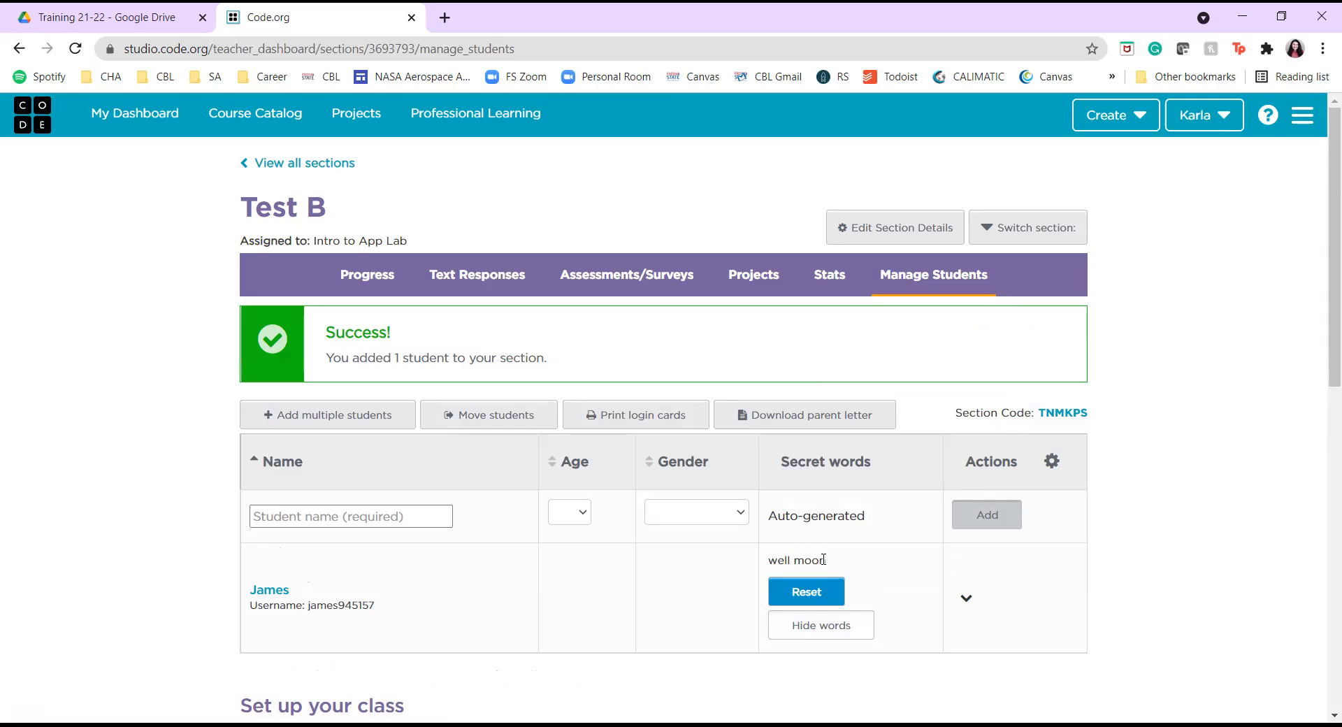
{"action": "triple_click", "coordinate": [822, 559]}
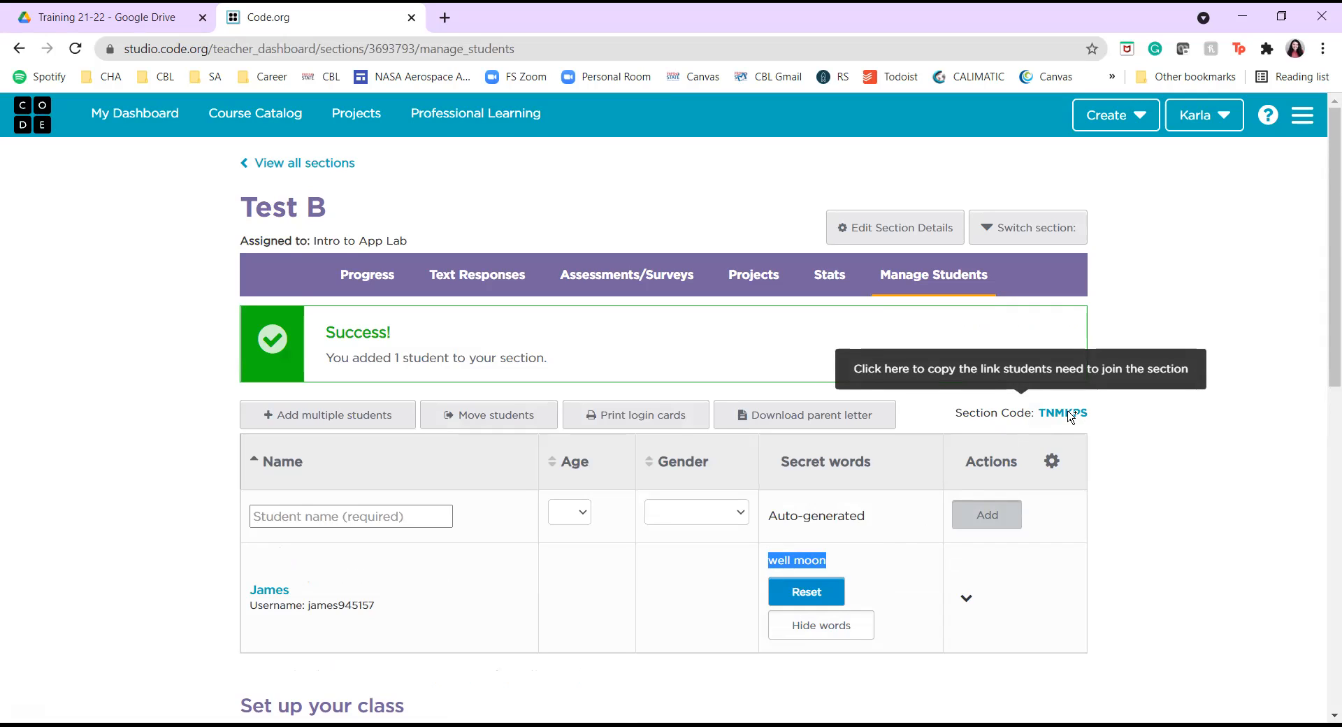
{"action": "left_click", "coordinate": [1163, 497]}
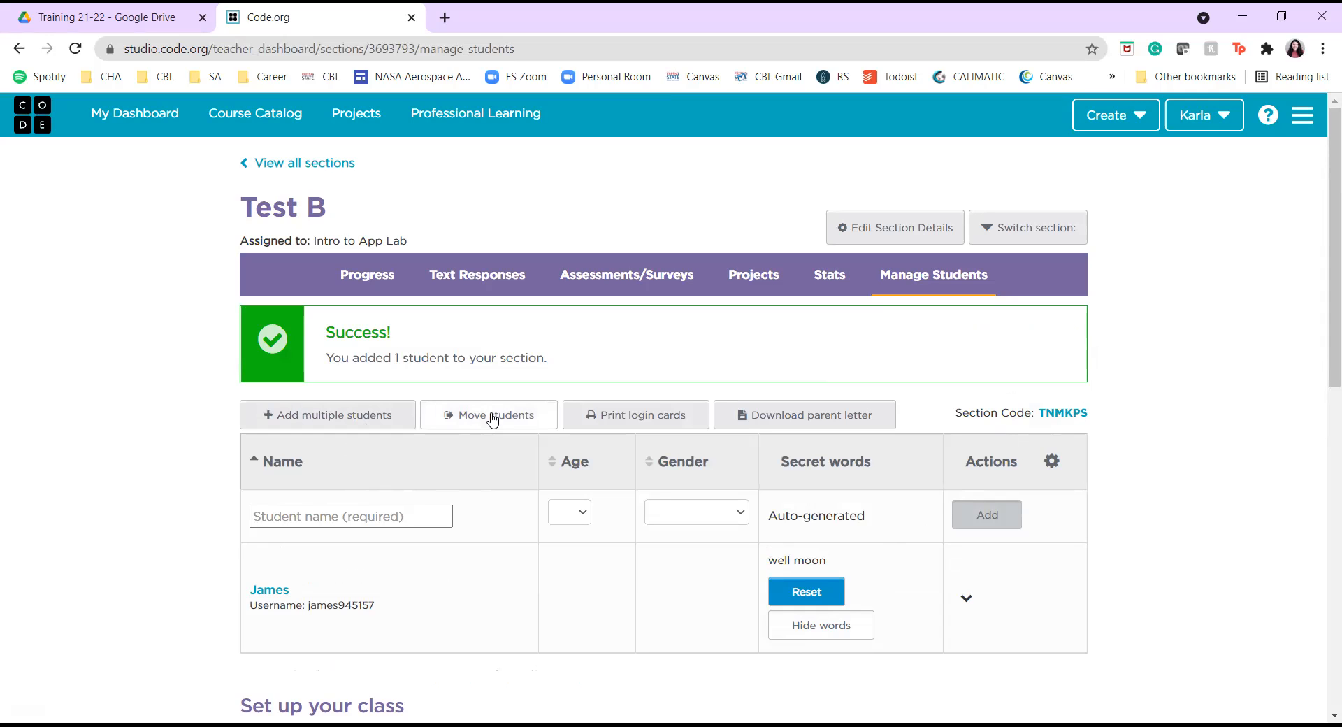
{"action": "left_click", "coordinate": [596, 418]}
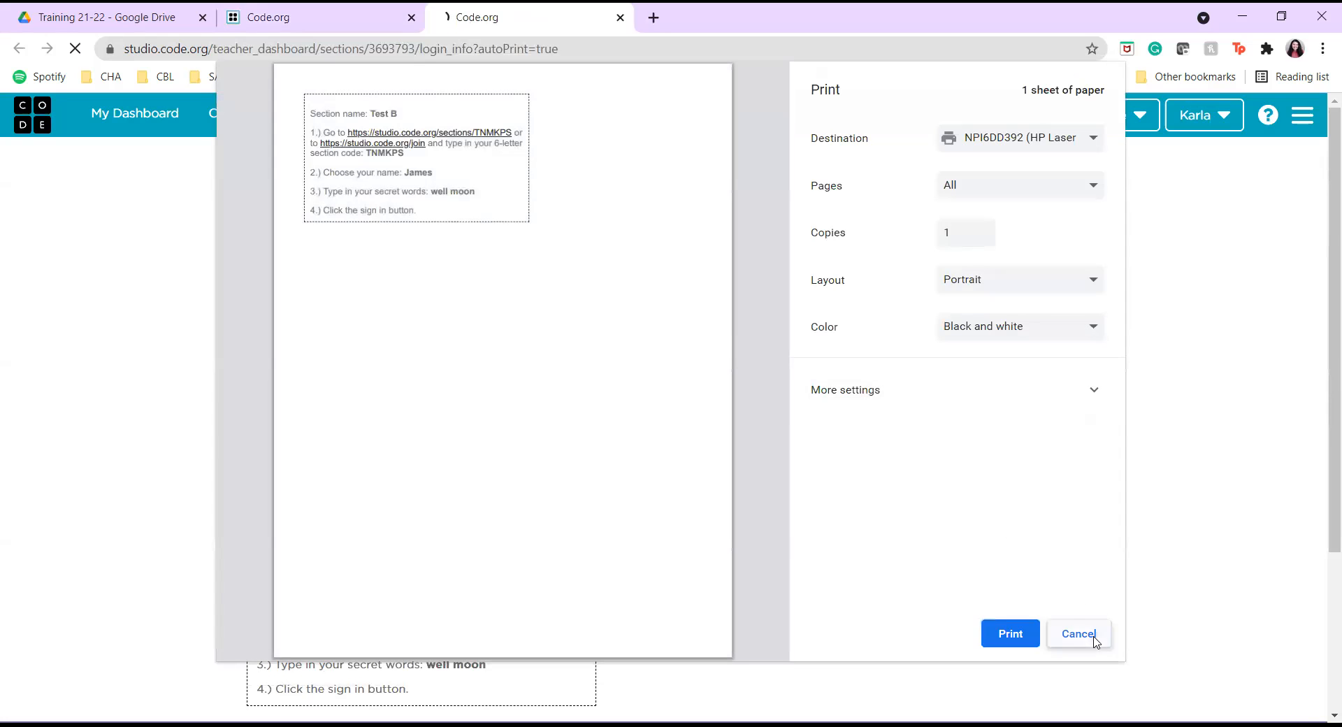
Cancel printing, highlight the student's name and secret words on the login card, and return to Manage Students.
{"action": "left_click", "coordinate": [1094, 640]}
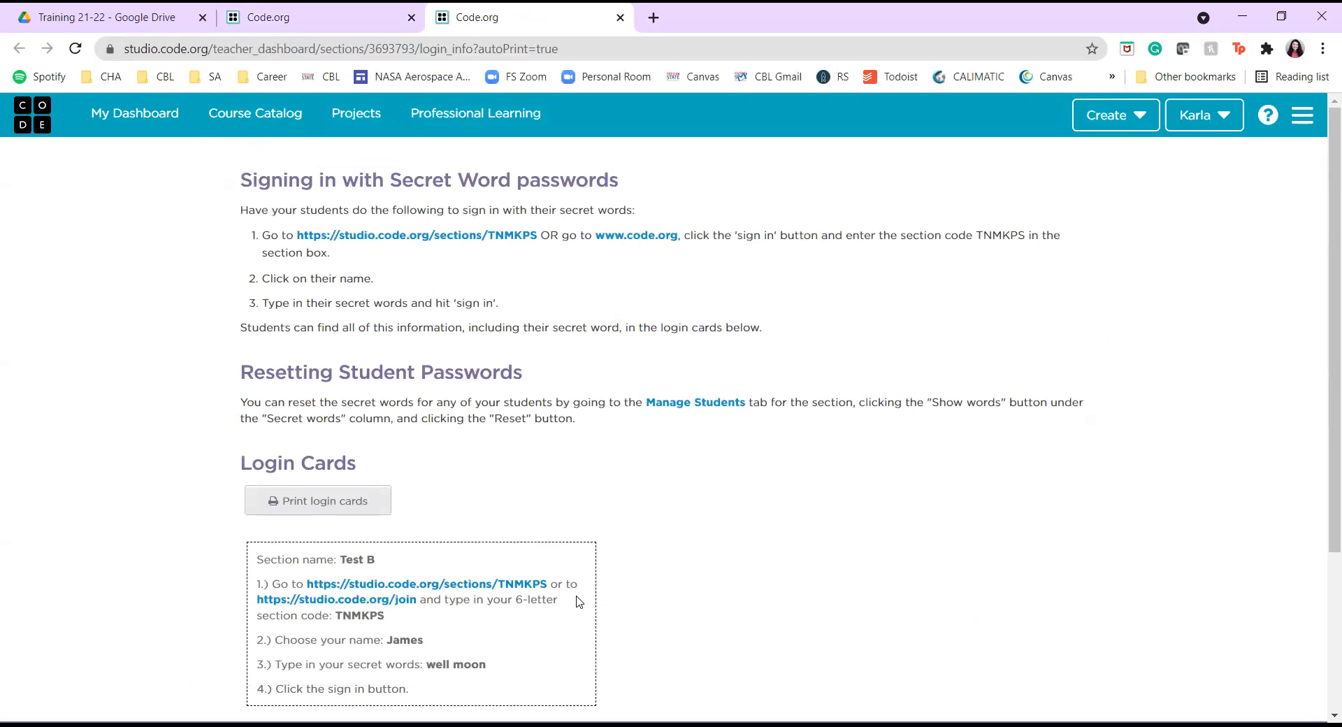
{"action": "scroll", "coordinate": [578, 598], "scroll_direction": "down", "scroll_amount": 3}
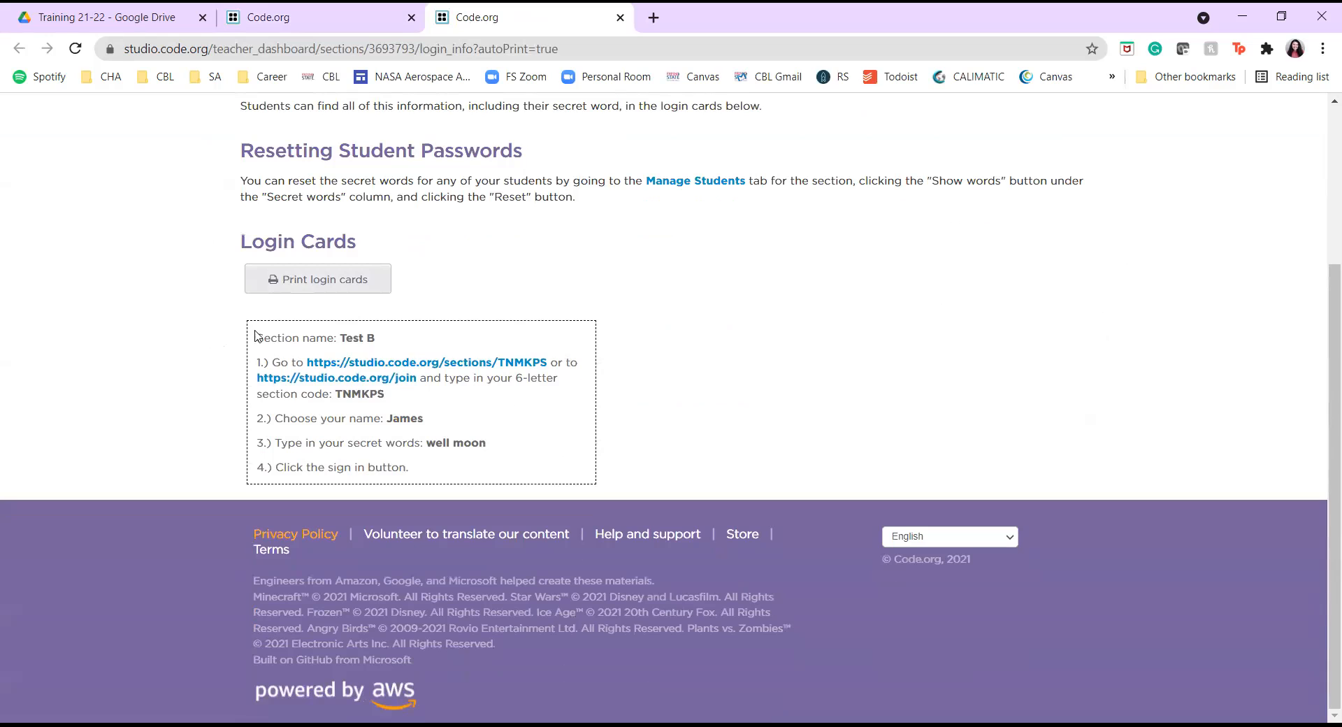
{"action": "left_click_drag", "start_coordinate": [450, 422], "coordinate": [370, 422]}
{"action": "left_click_drag", "start_coordinate": [528, 445], "coordinate": [437, 447]}
{"action": "scroll", "coordinate": [570, 468], "scroll_direction": "up", "scroll_amount": 2}
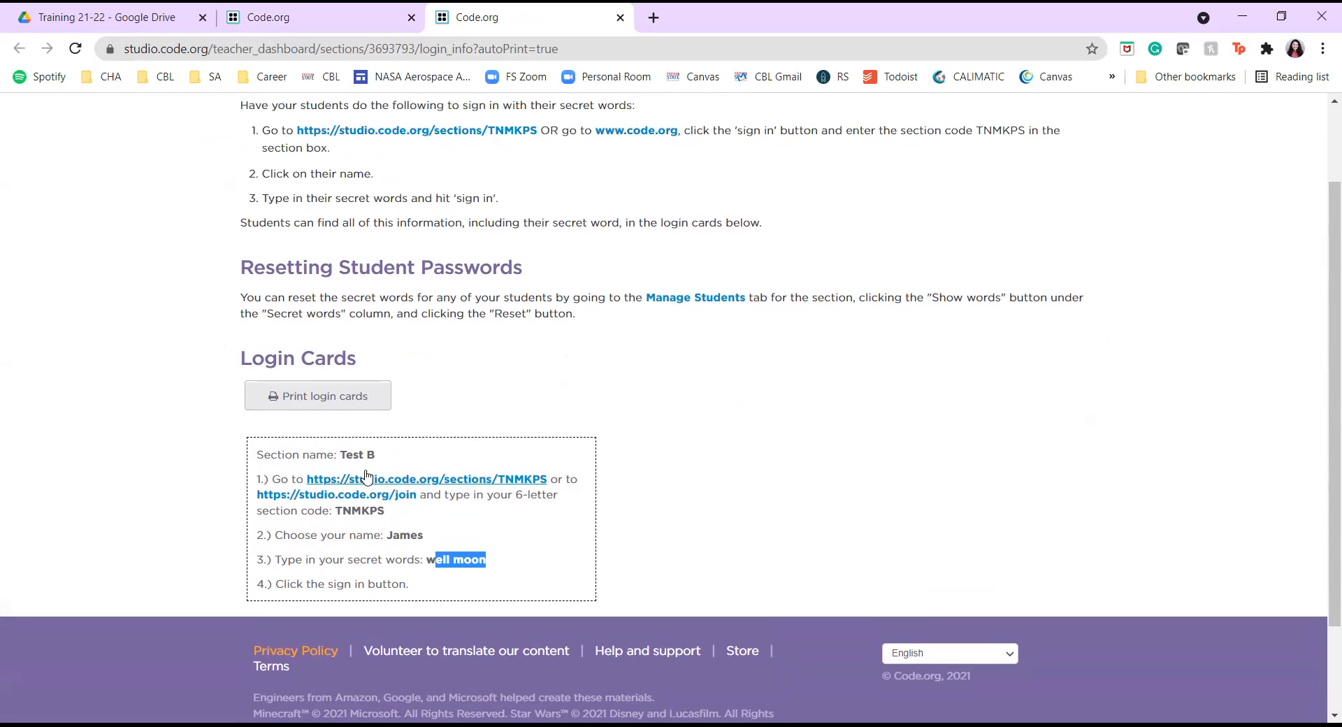
{"action": "scroll", "coordinate": [464, 470], "scroll_direction": "up", "scroll_amount": 2}
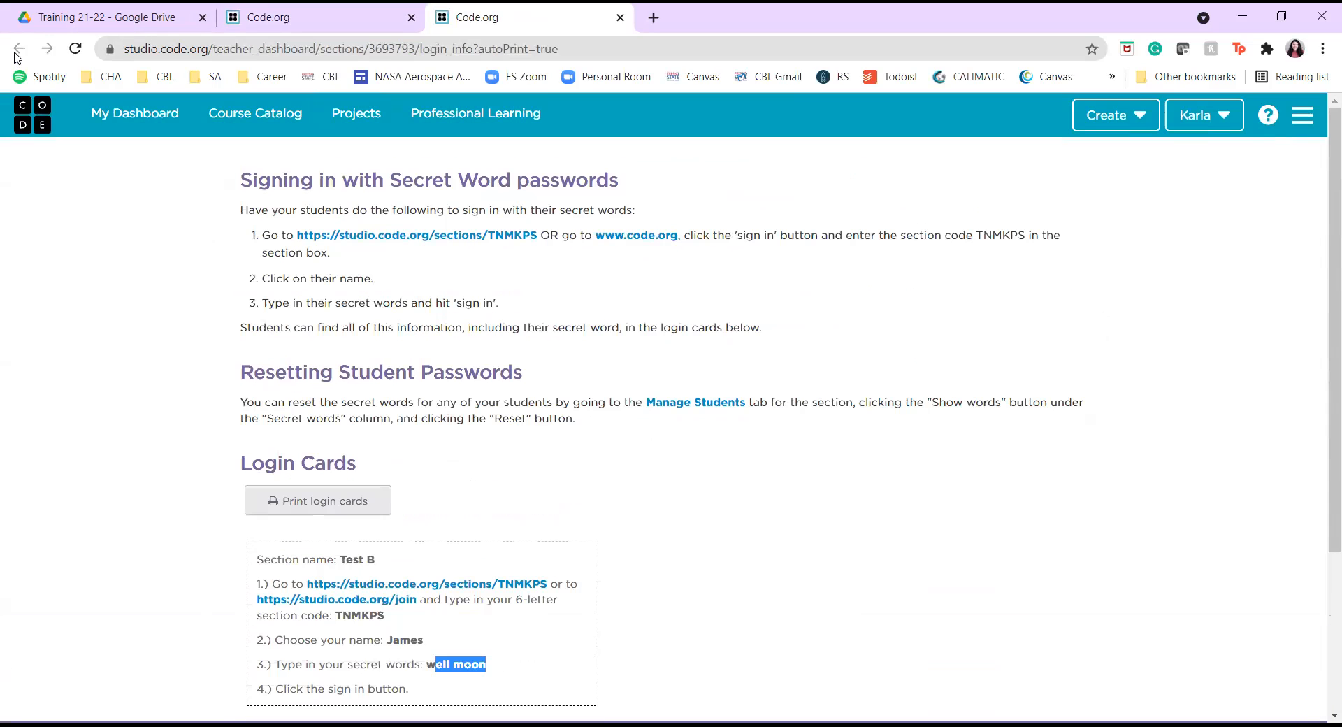
{"action": "left_click", "coordinate": [290, 17]}
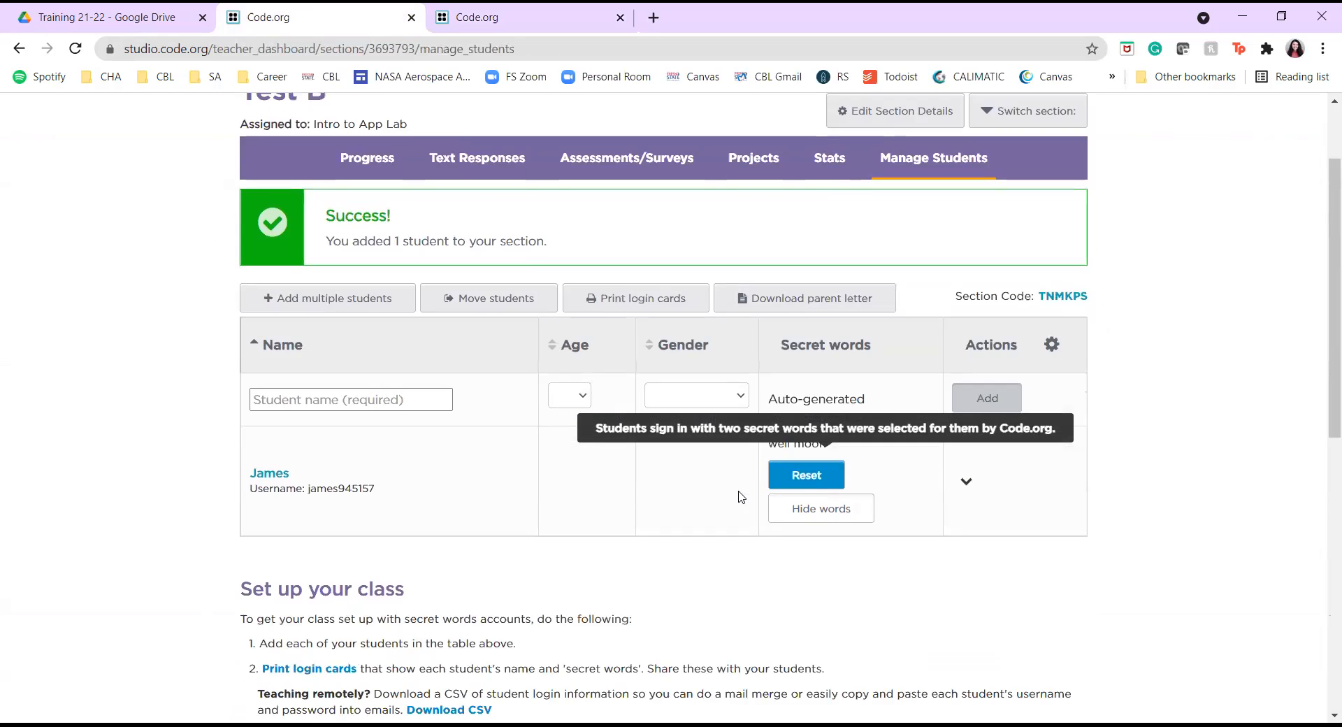
Check the section's Projects tab, return to Manage Students, highlight the section code, then view all sections.
{"action": "scroll", "coordinate": [735, 510], "scroll_direction": "up", "scroll_amount": 2}
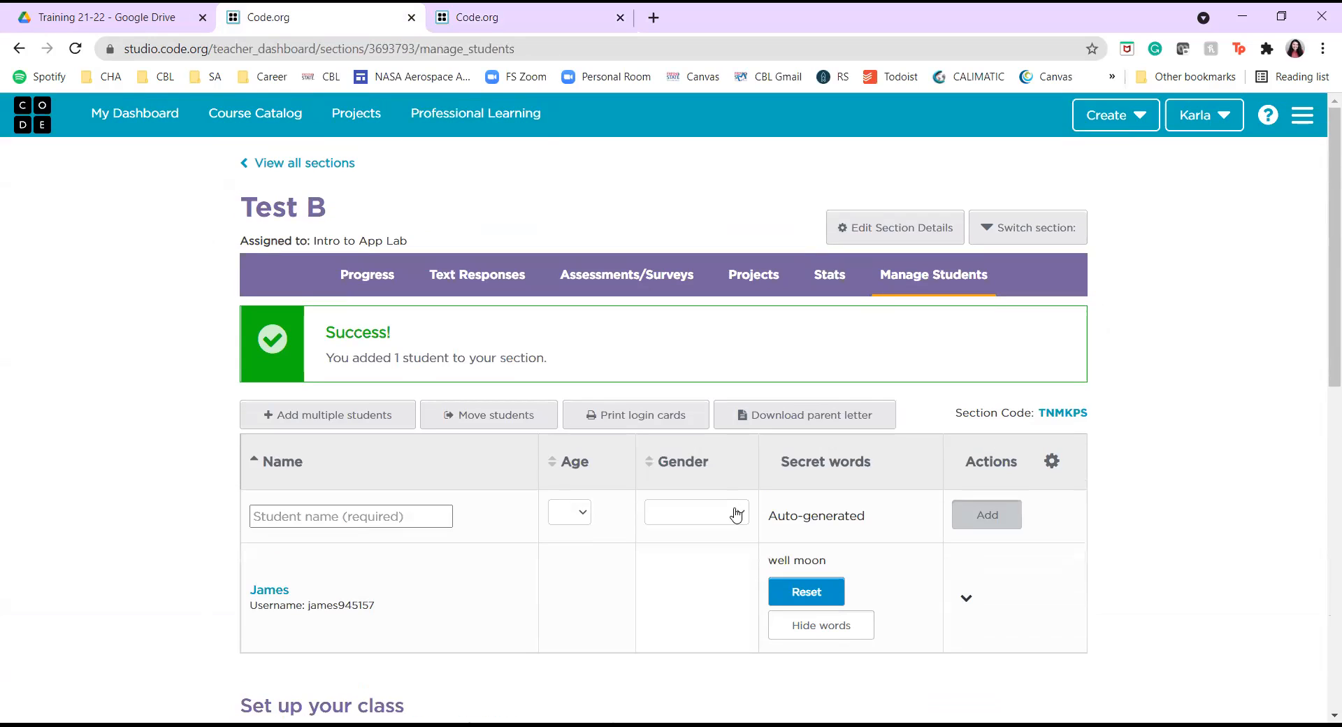
{"action": "left_click", "coordinate": [758, 292]}
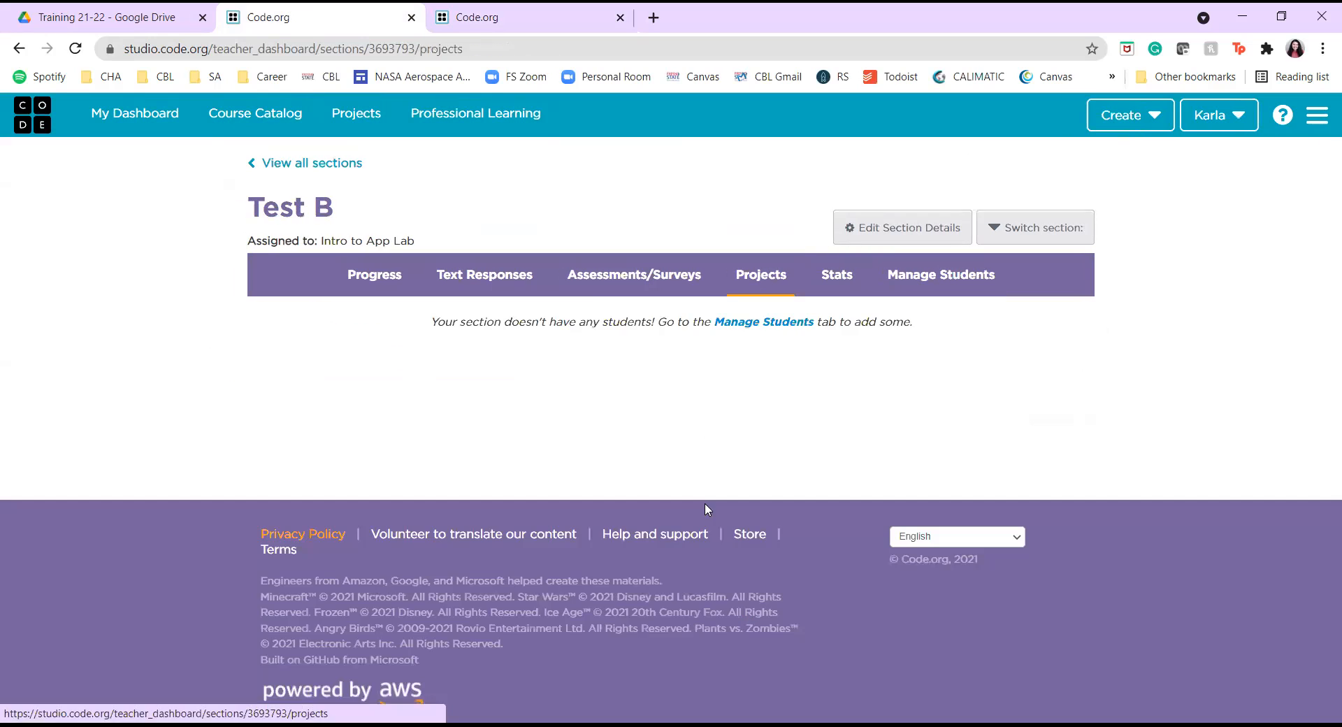
{"action": "left_click", "coordinate": [918, 282]}
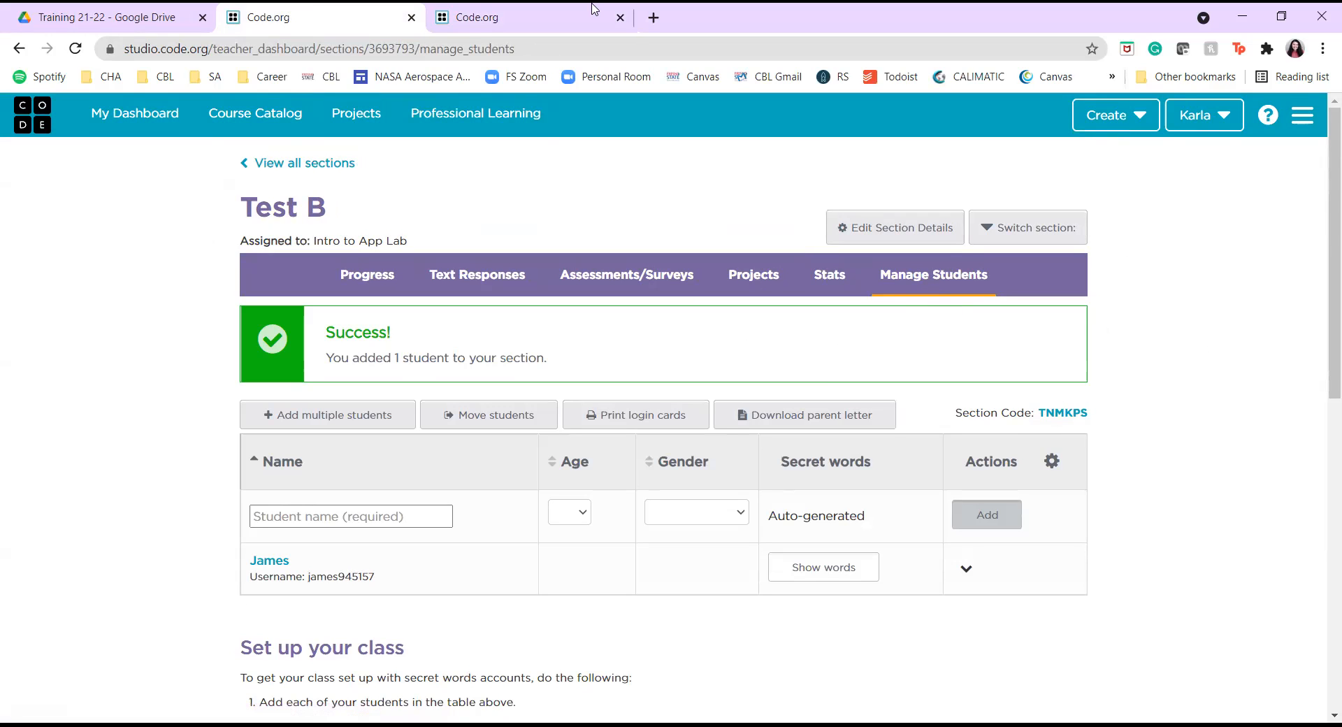
{"action": "left_click_drag", "start_coordinate": [1046, 414], "coordinate": [1104, 419]}
{"action": "left_click", "coordinate": [1104, 419]}
{"action": "left_click", "coordinate": [321, 163]}
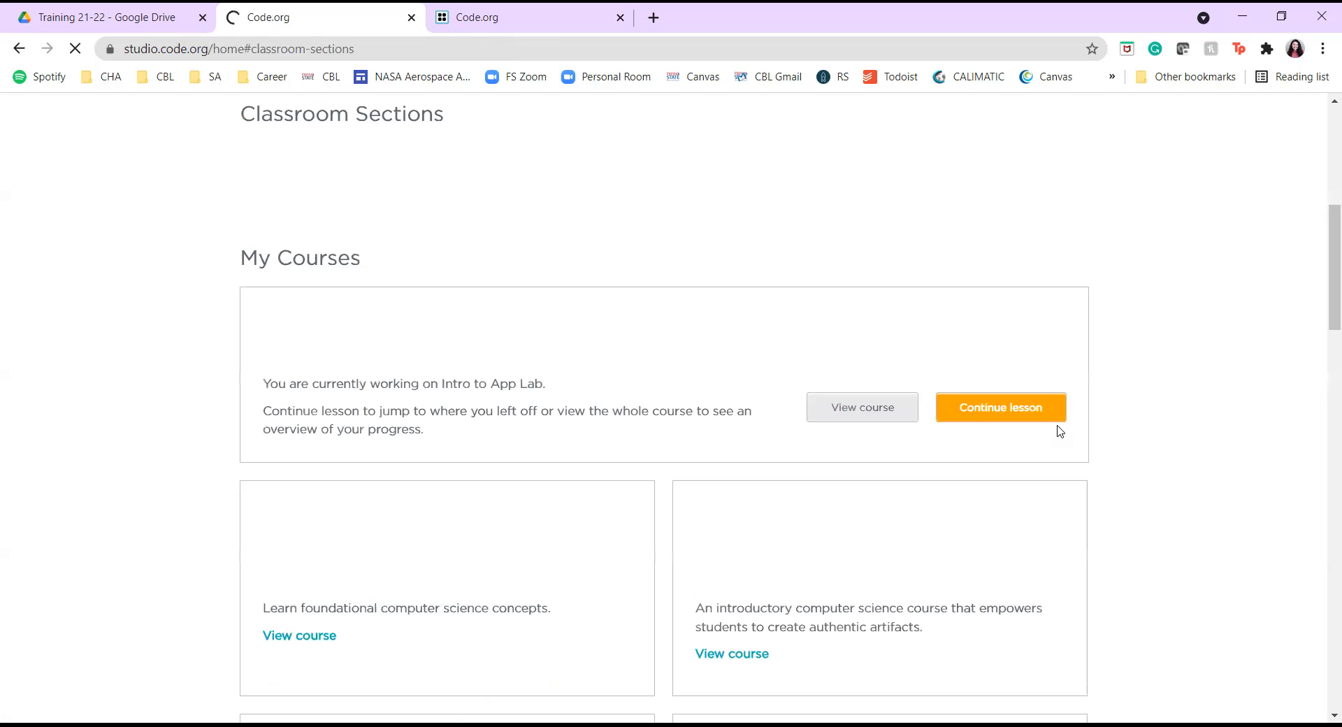
Copy Test B's section code from the Classroom Sections list and focus the incognito window's section code field.
{"action": "left_click_drag", "start_coordinate": [1011, 461], "coordinate": [942, 458]}
{"action": "key", "text": "ctrl+c"}
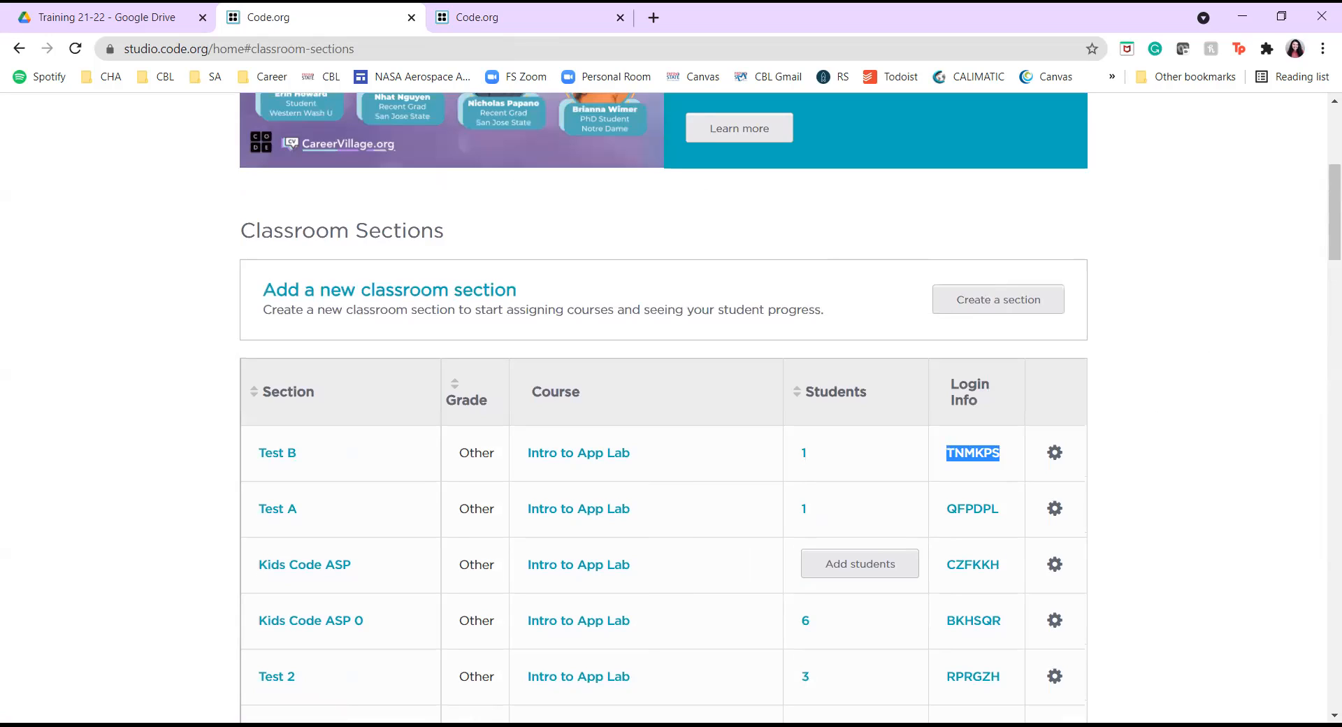
{"action": "key", "text": "alt+Tab"}
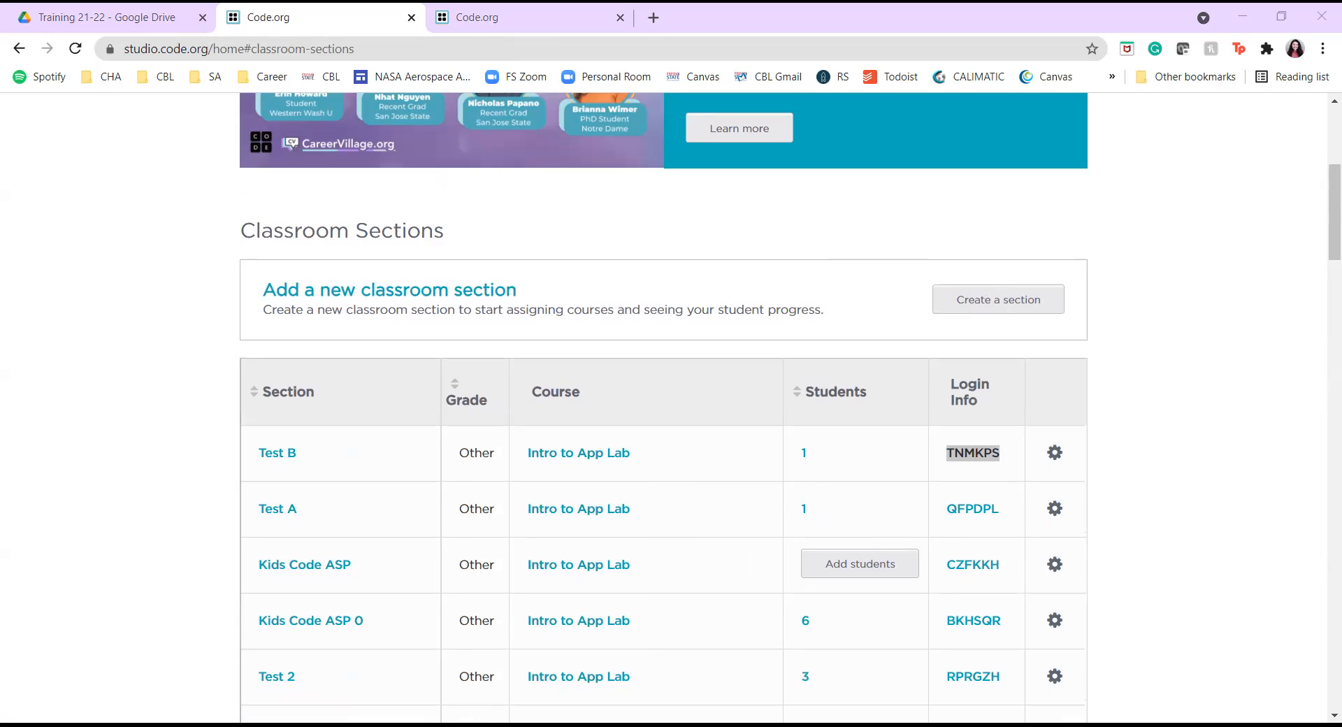
{"action": "key", "text": "alt+Tab"}
{"action": "left_click", "coordinate": [940, 230]}
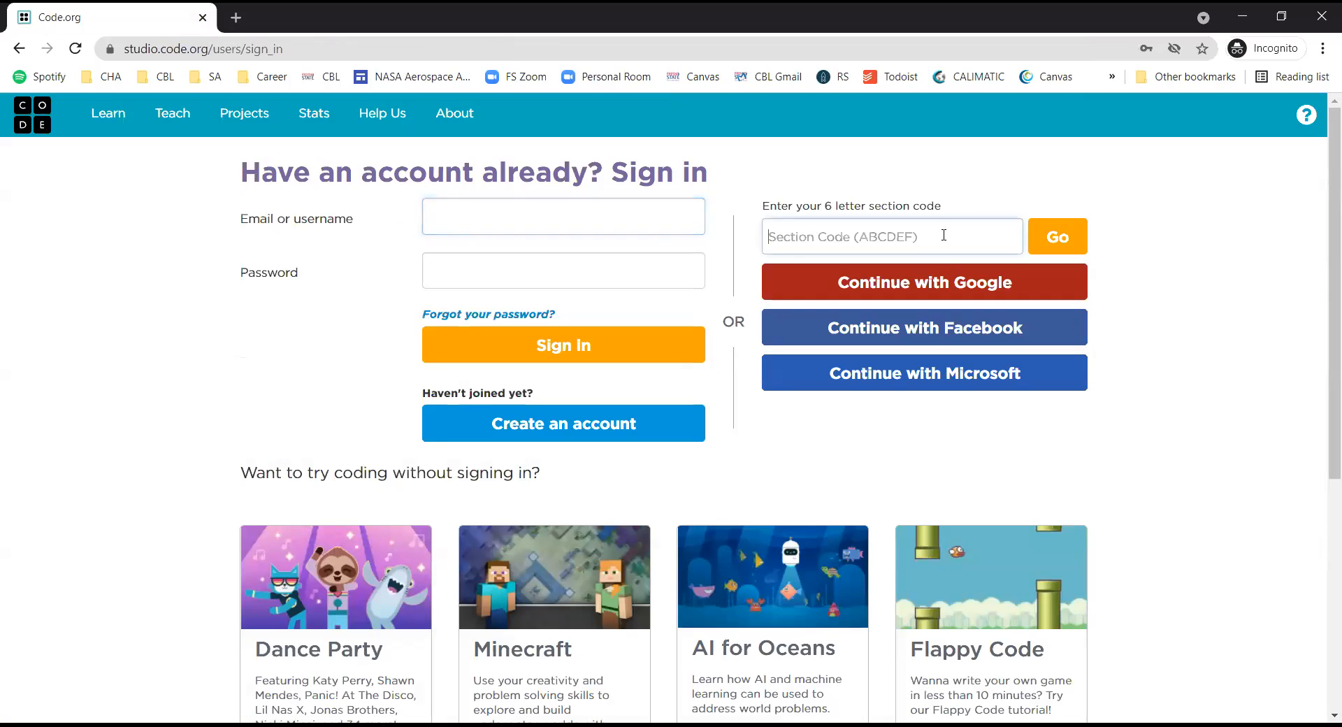
Paste the section code, open Test B's student sign-in page, and choose the student's name.
{"action": "key", "text": "ctrl+v"}
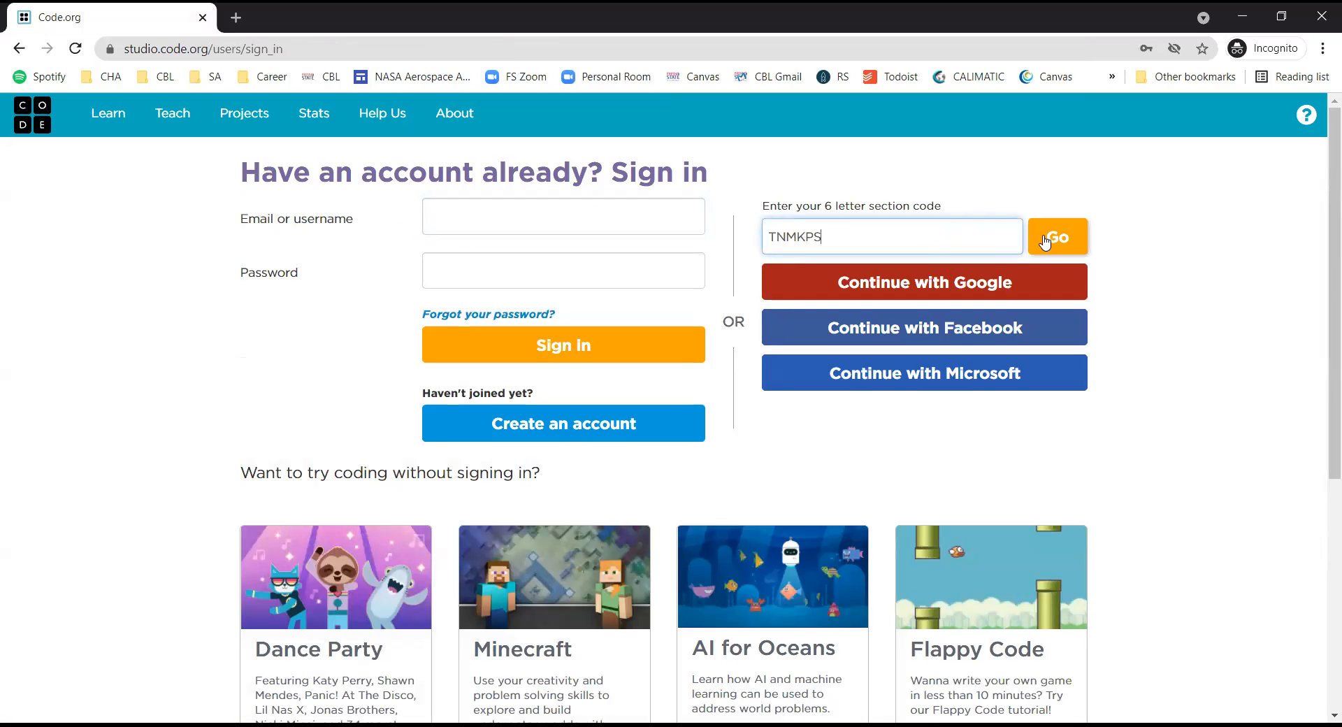
{"action": "left_click", "coordinate": [1044, 241]}
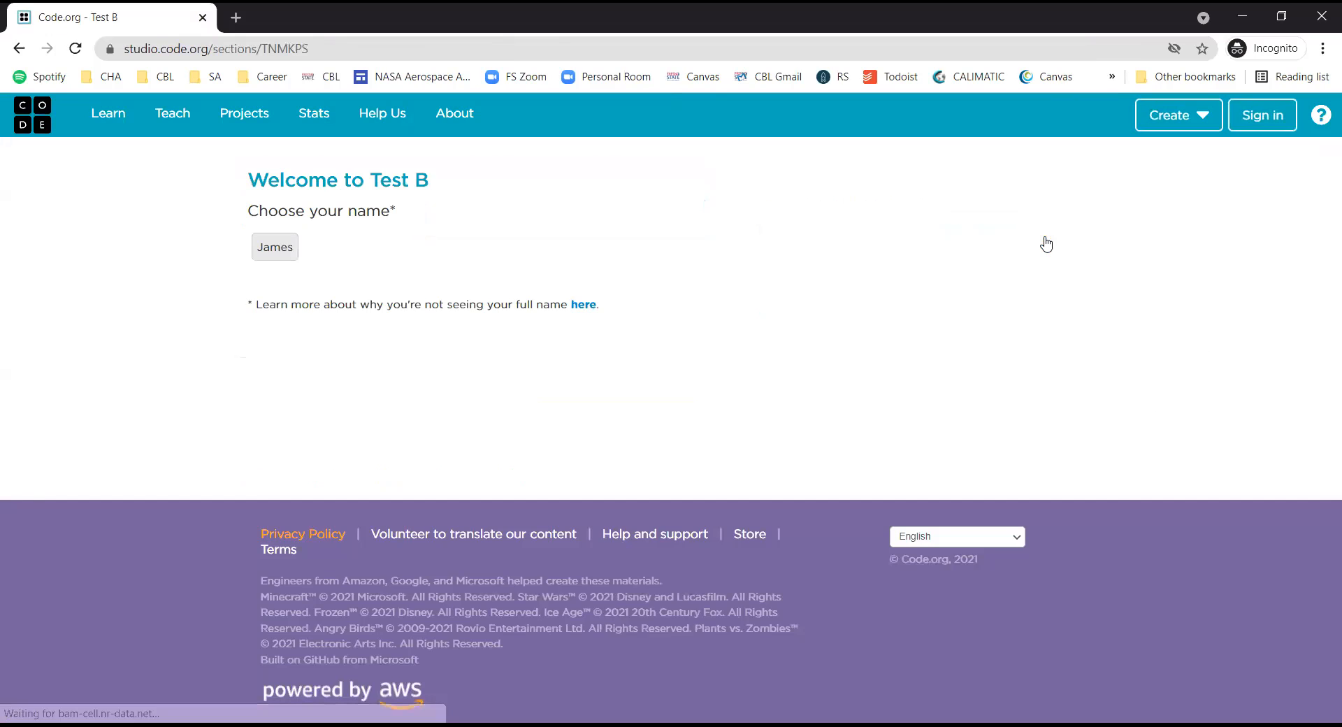
{"action": "left_click", "coordinate": [266, 251]}
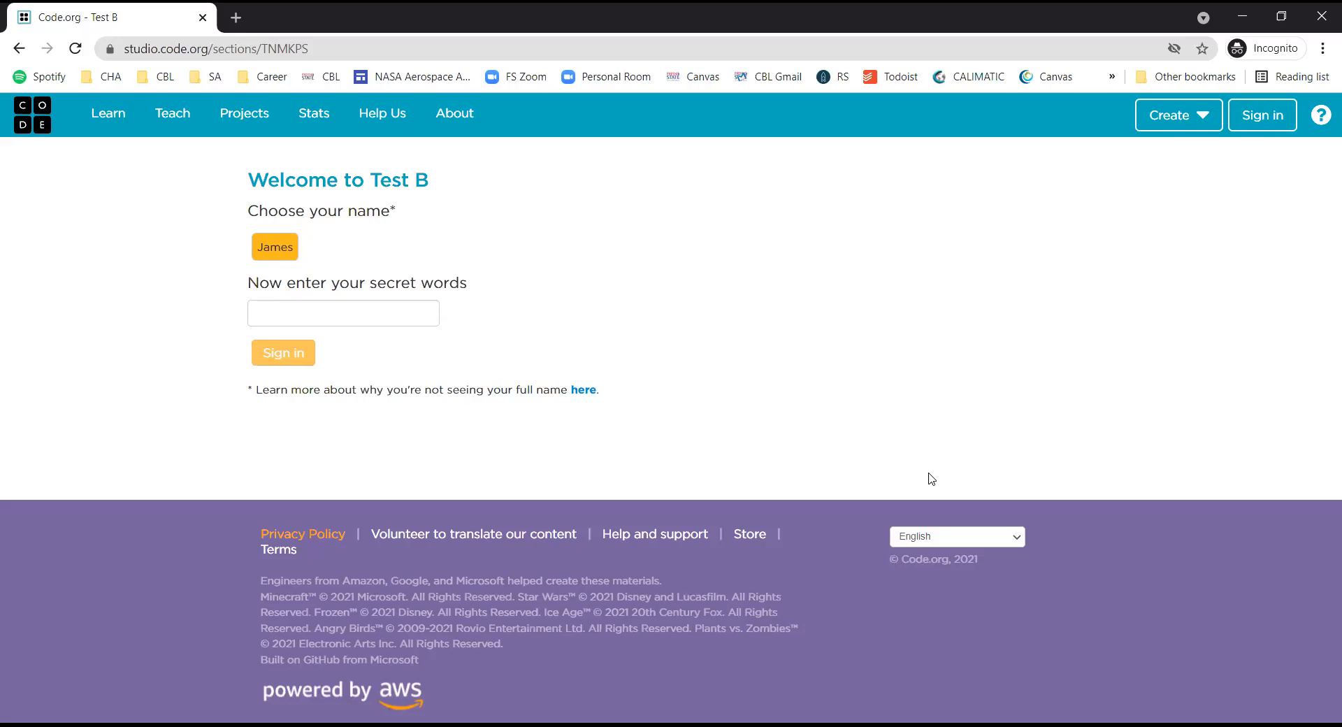
Sign in as the student with their secret words, leaving the partner option unticked.
{"action": "left_click", "coordinate": [279, 311]}
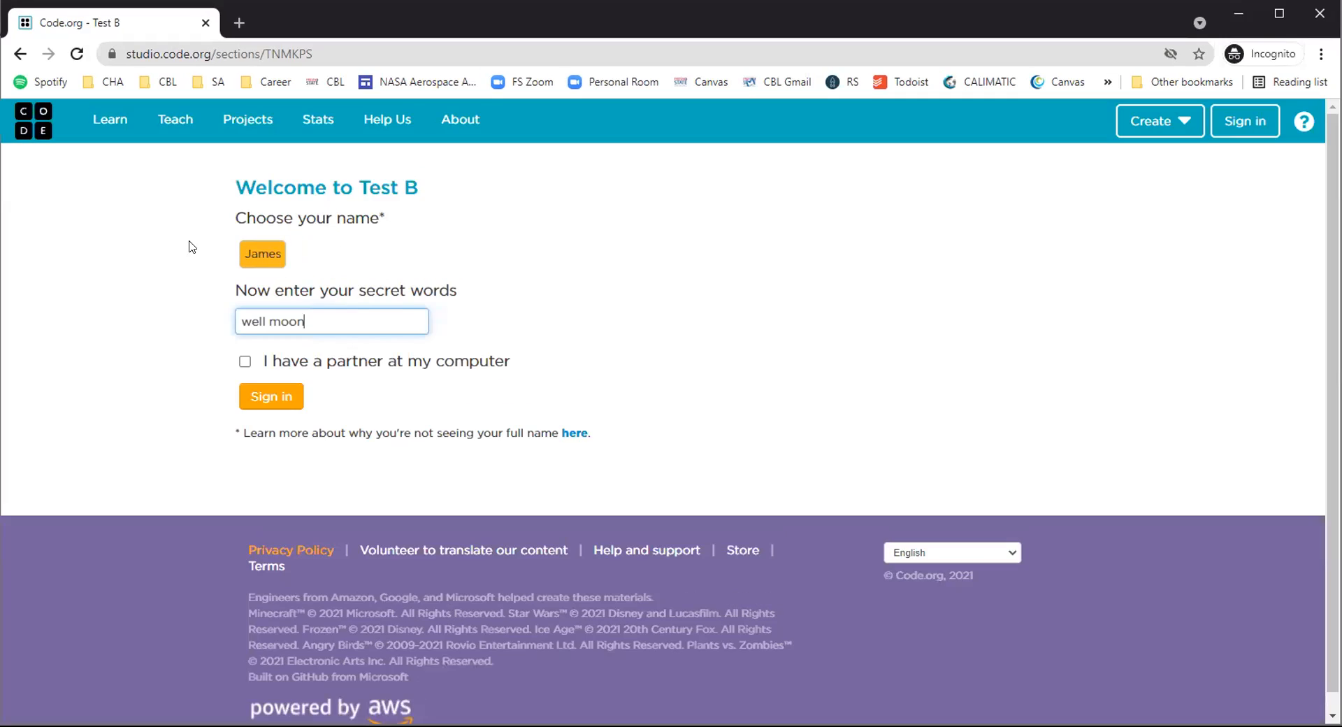
{"action": "left_click", "coordinate": [245, 362]}
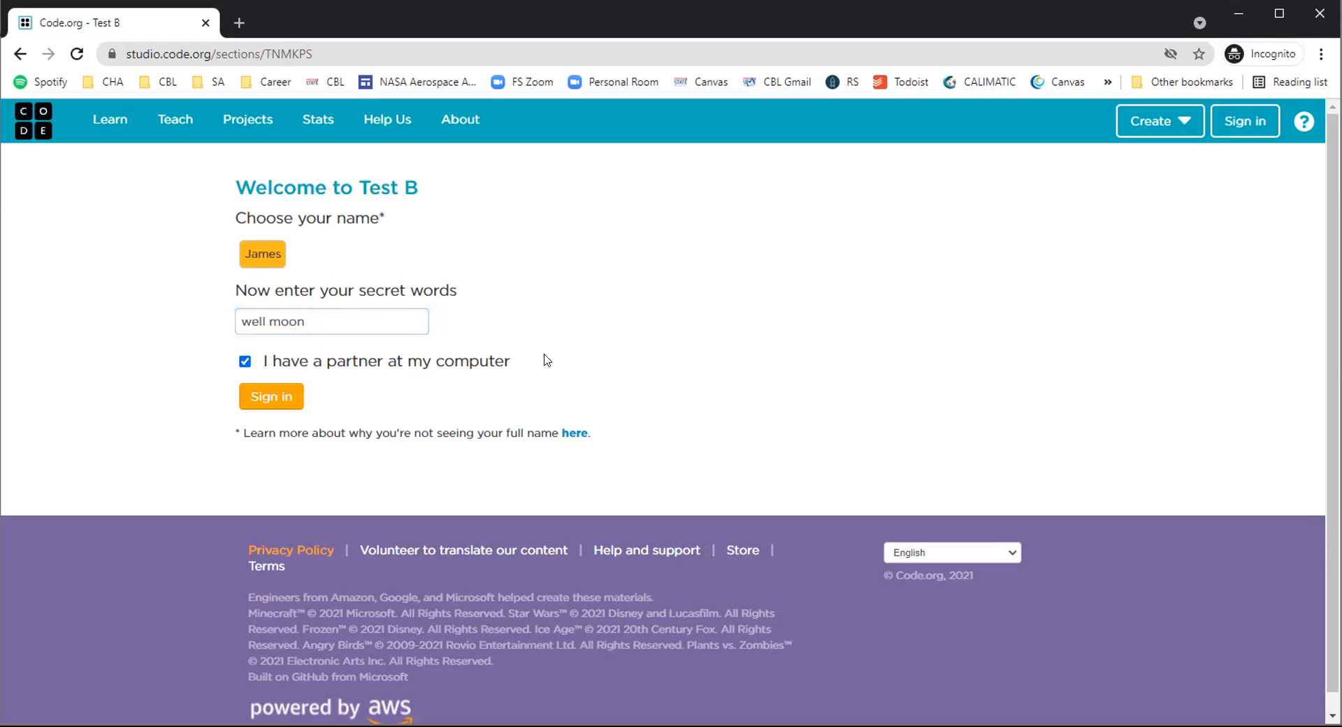
{"action": "left_click", "coordinate": [245, 361]}
{"action": "left_click", "coordinate": [255, 402]}
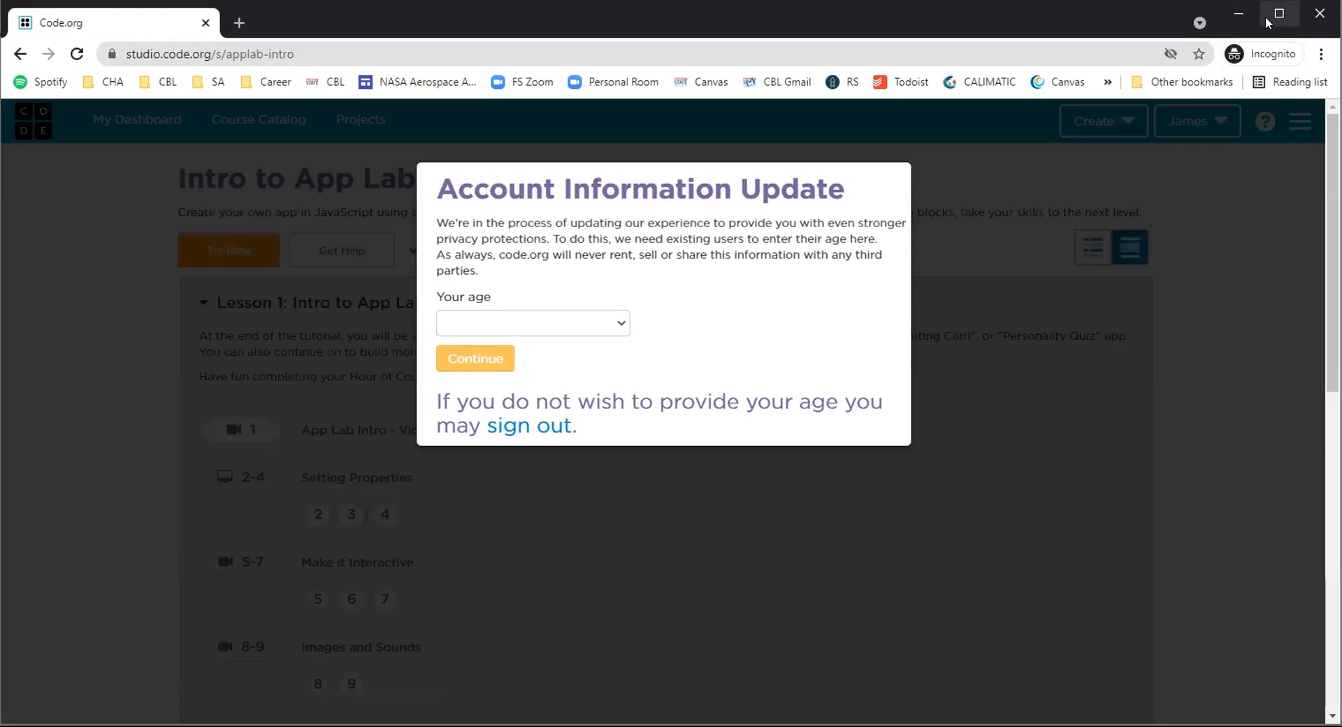
Maximize the browser window and answer the age prompt to reach the Intro to App Lab course page.
{"action": "left_click", "coordinate": [1267, 21]}
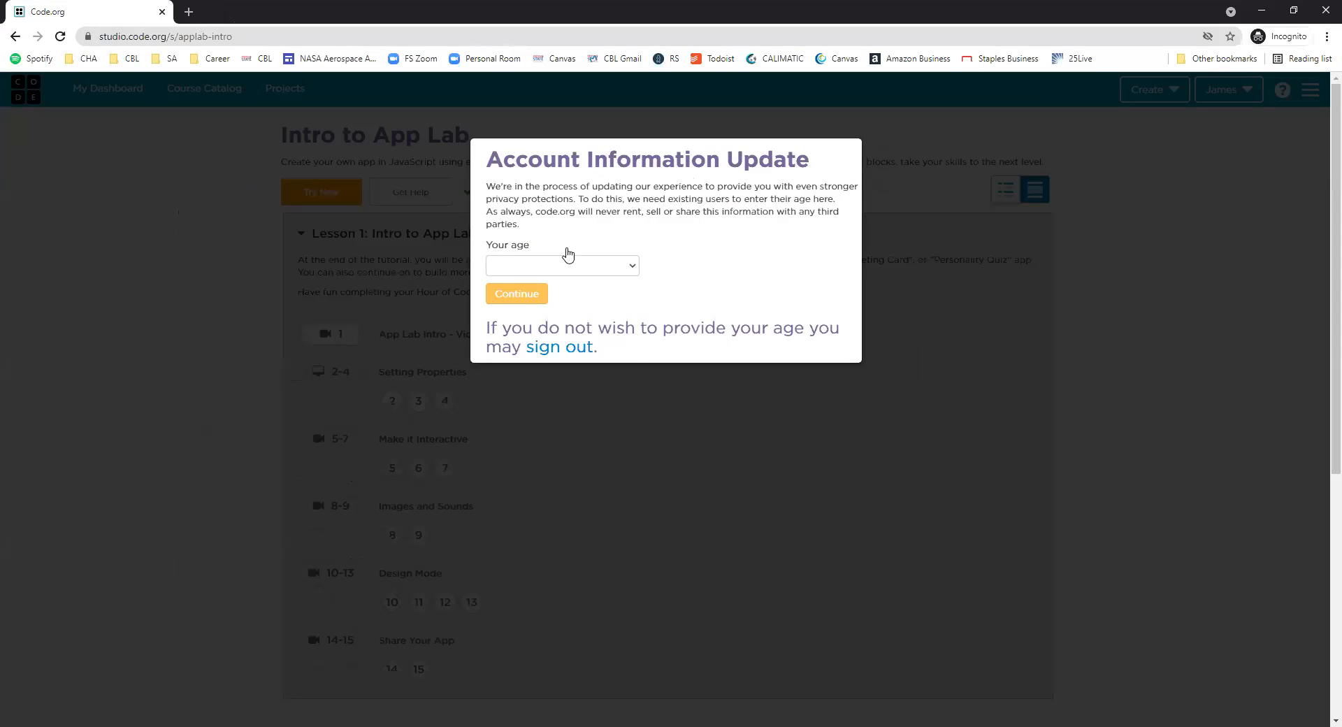
{"action": "left_click", "coordinate": [559, 270]}
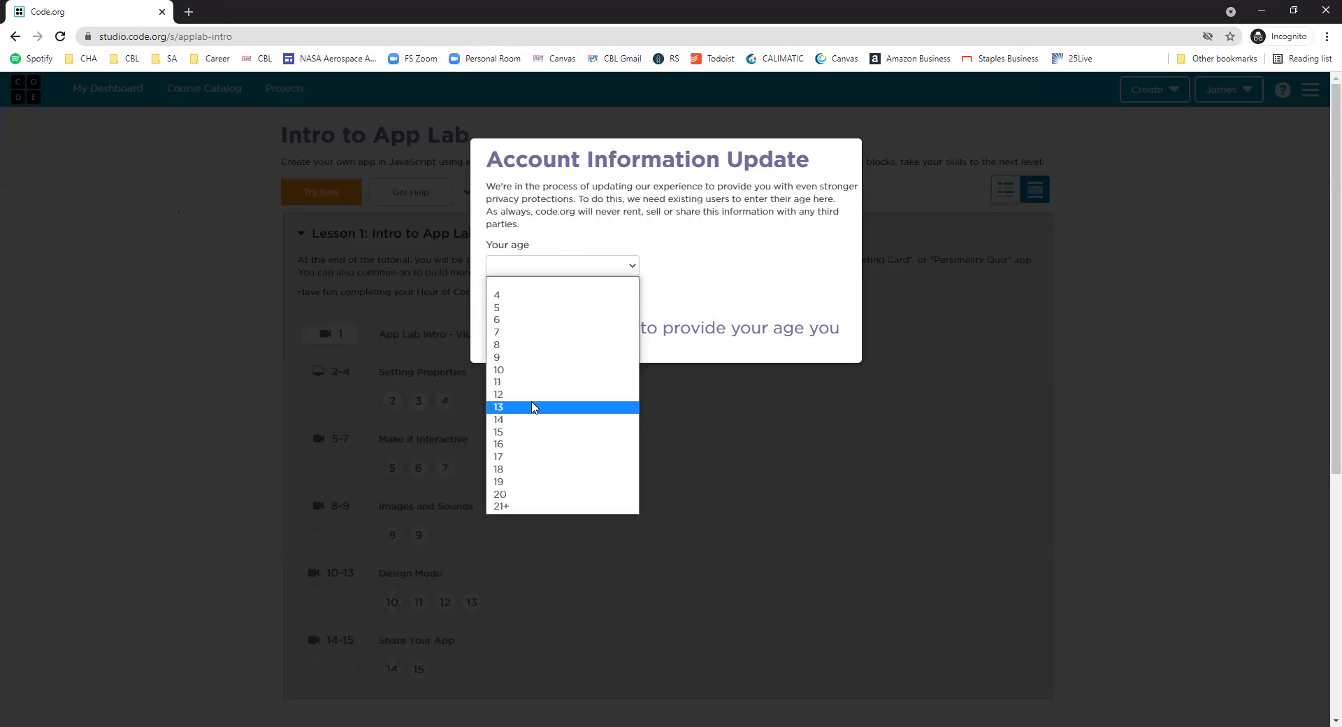
{"action": "left_click", "coordinate": [537, 363]}
{"action": "left_click", "coordinate": [531, 302]}
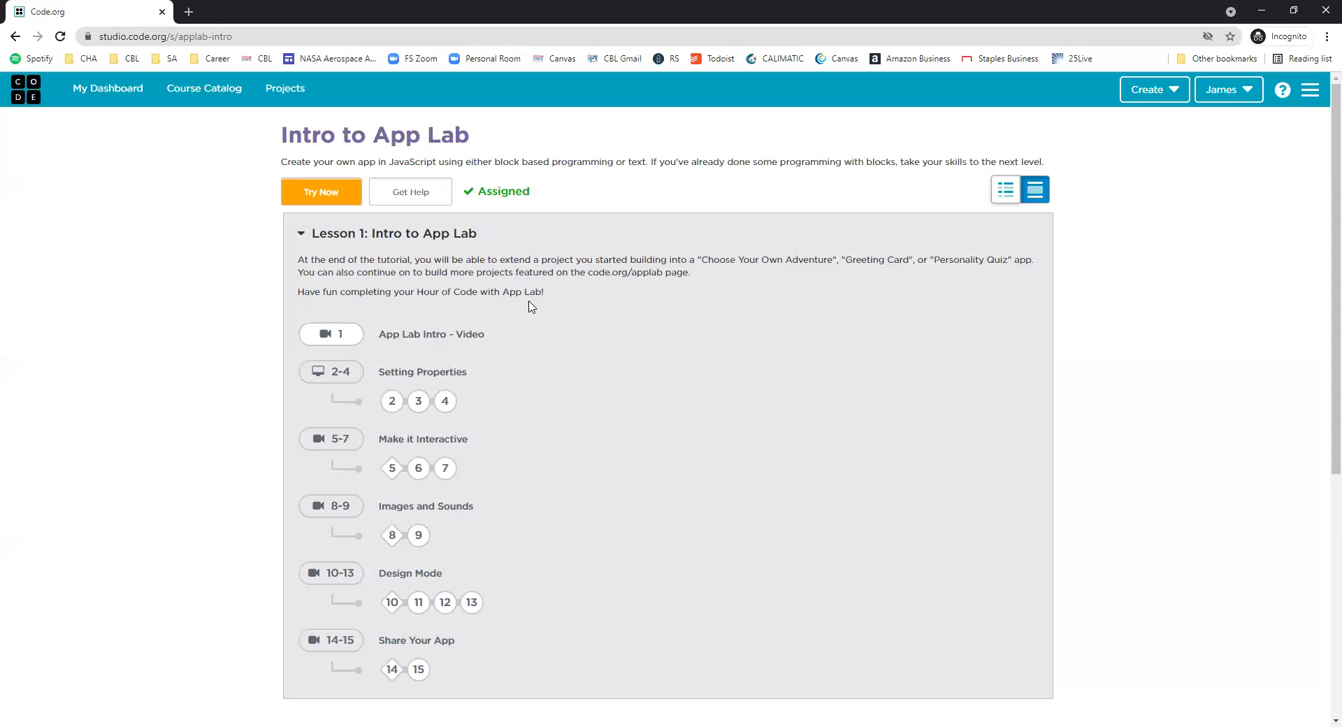
Create a new App Lab project, then narrow its app preview to widen the code workspace.
{"action": "scroll", "coordinate": [632, 620], "scroll_direction": "down", "scroll_amount": 5}
{"action": "scroll", "coordinate": [543, 342], "scroll_direction": "up", "scroll_amount": 5}
{"action": "left_click", "coordinate": [1136, 94]}
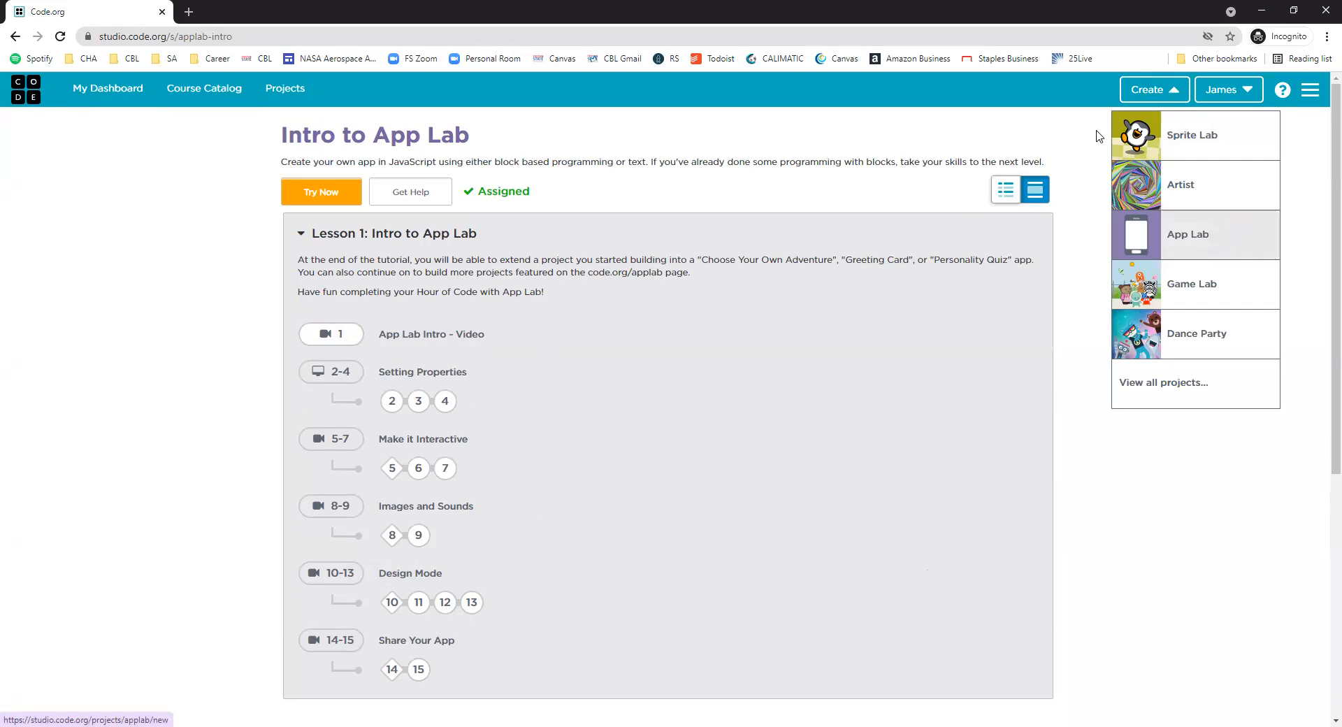
{"action": "left_click", "coordinate": [1168, 93]}
{"action": "left_click", "coordinate": [1168, 93]}
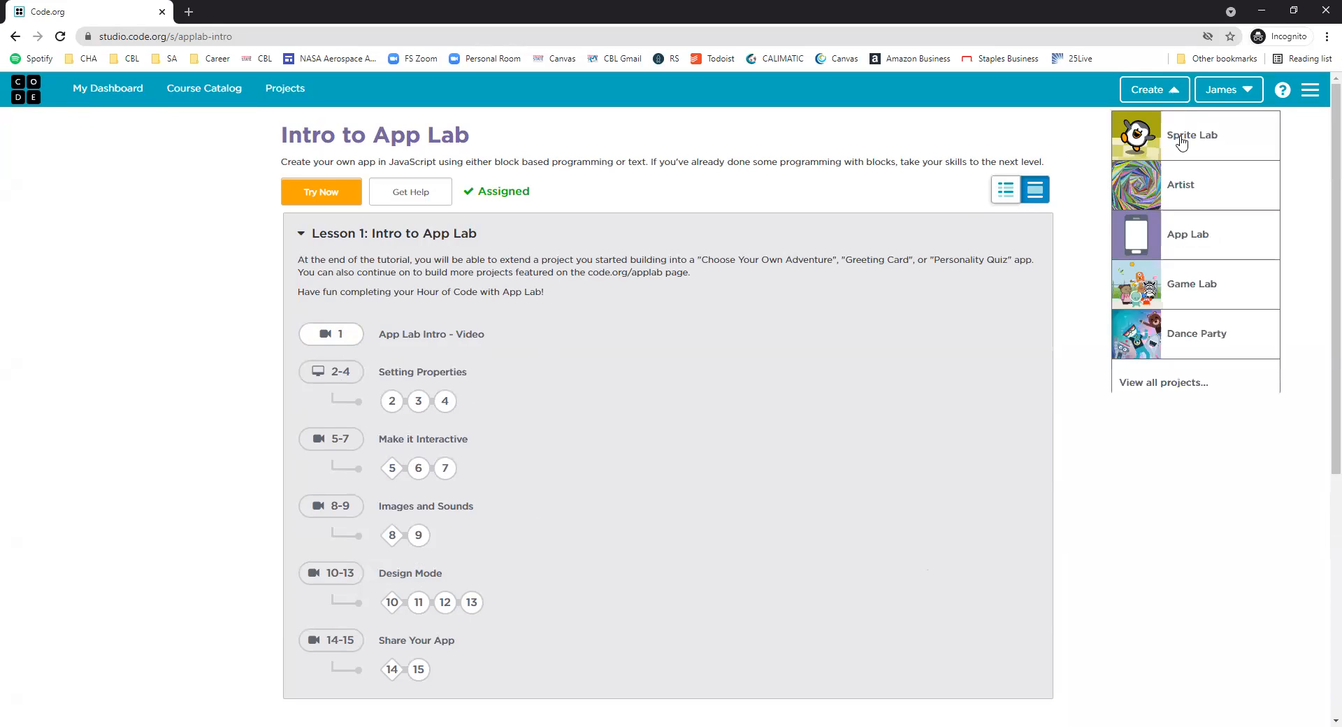
{"action": "left_click", "coordinate": [1212, 243]}
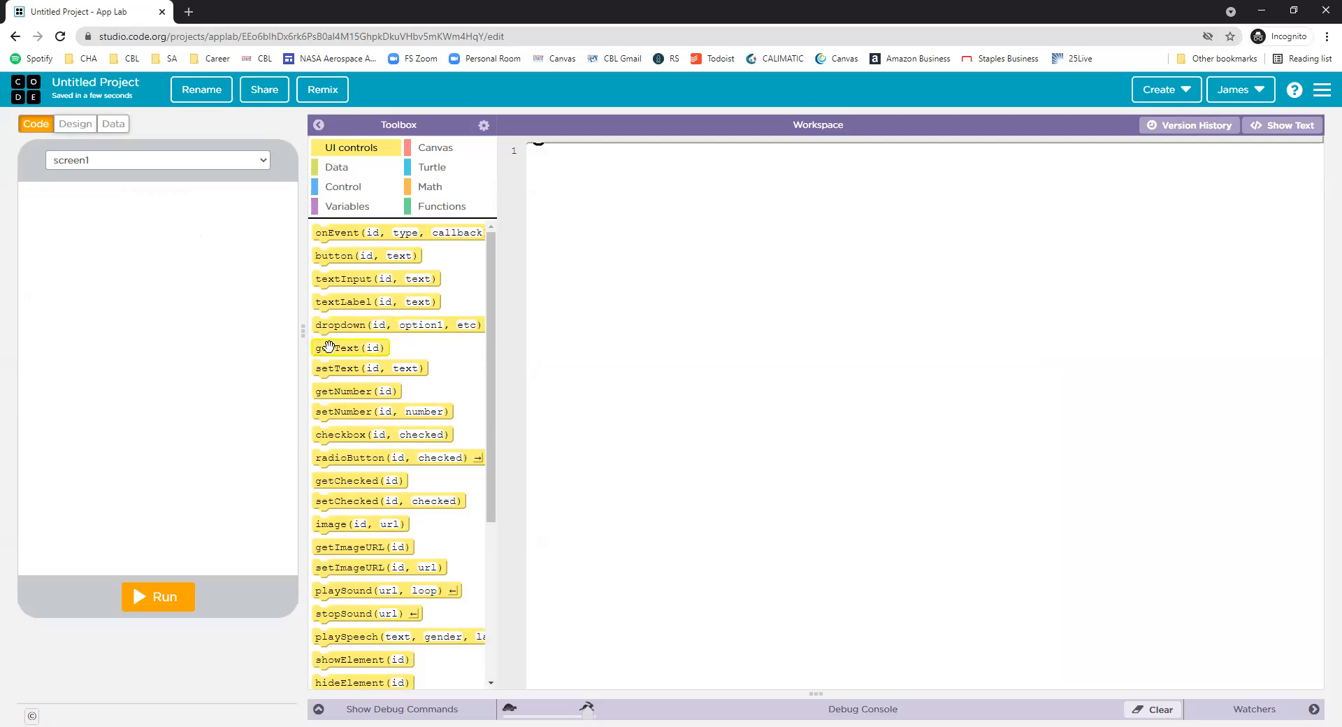
{"action": "left_click_drag", "start_coordinate": [302, 331], "coordinate": [259, 331]}
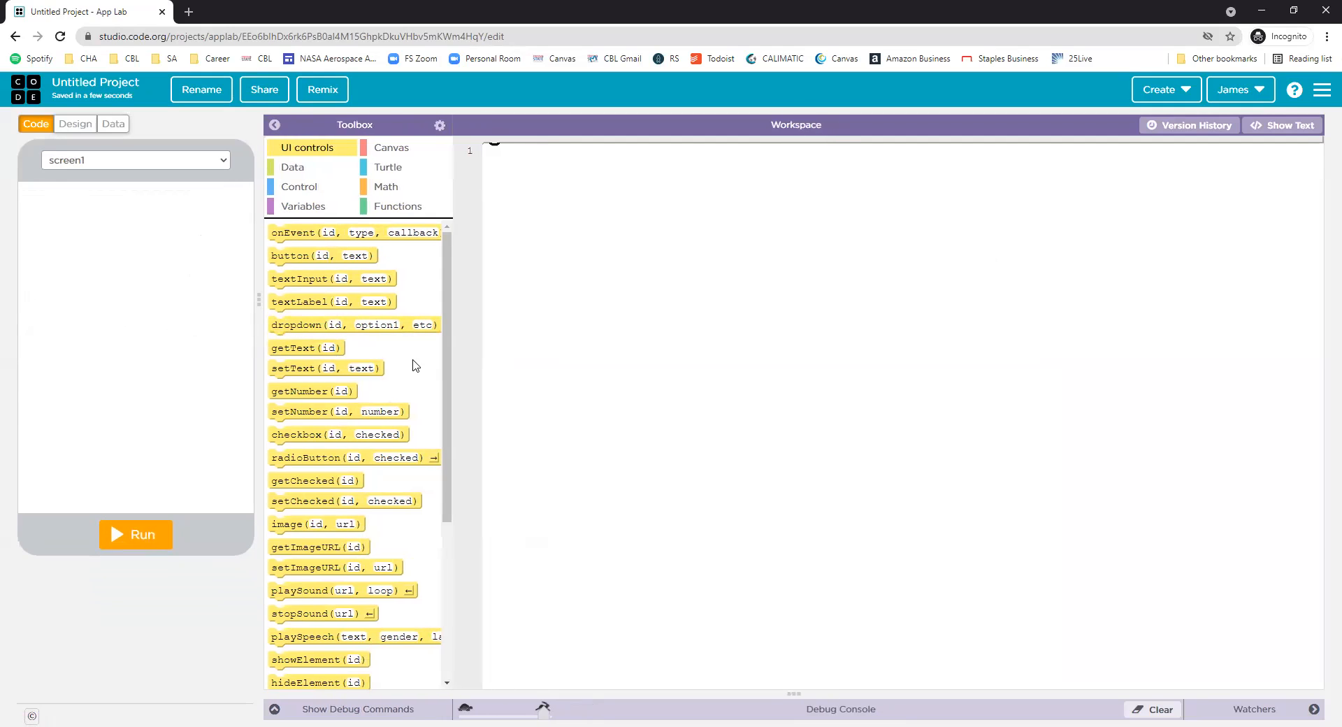